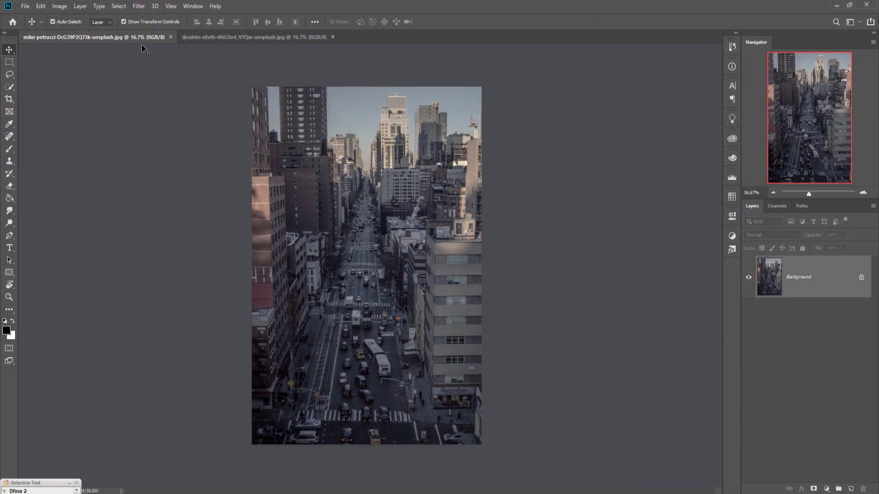
Step: Float the hand-holding-phone photo as its own window beside the city street photo
click(256, 36)
click(151, 37)
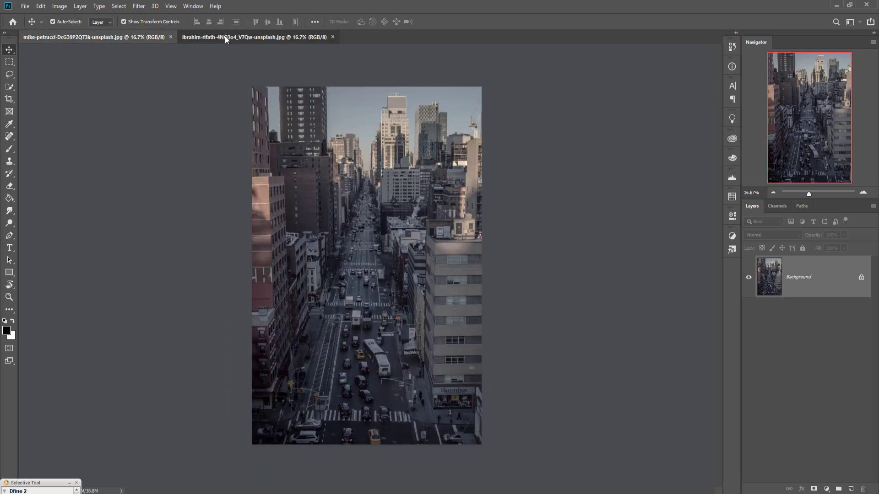
drag(224, 35, 228, 59)
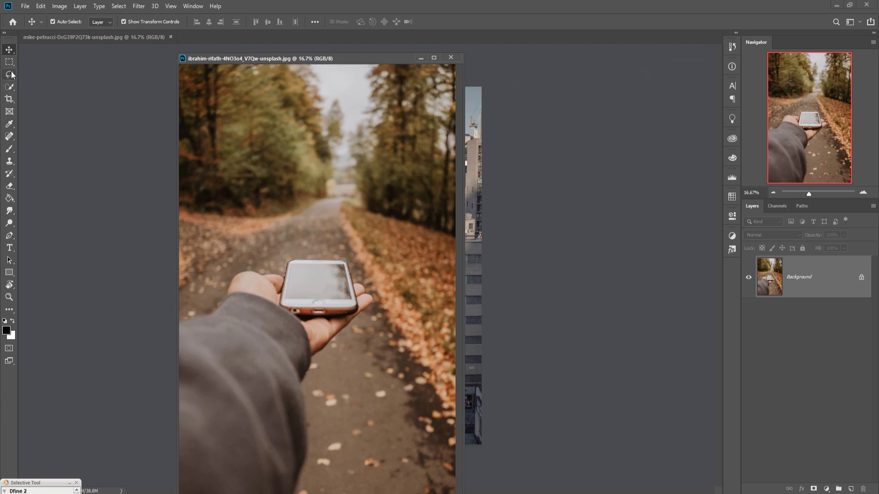
Step: Quick-select the phone, fingers, palm and sleeve, then zoom in to check the edges
click(9, 86)
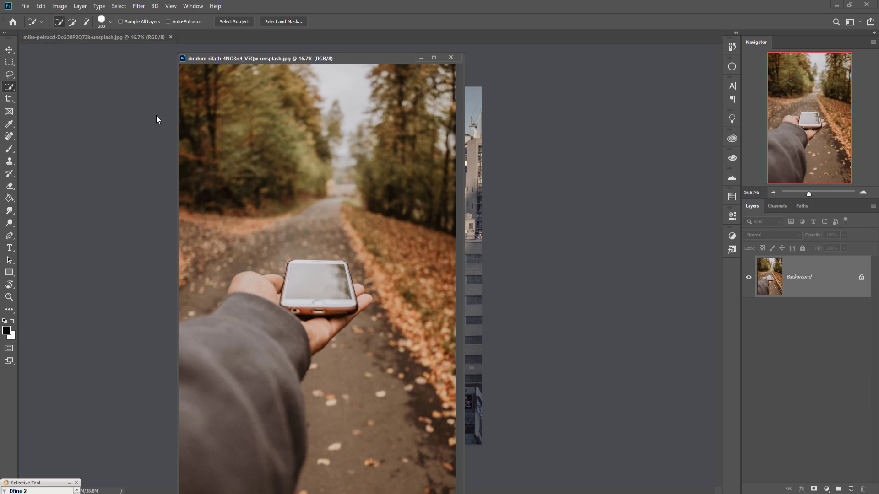
drag(321, 286, 320, 286)
mouse_move(279, 317)
mouse_down()
mouse_move(326, 328)
mouse_move(199, 441)
mouse_up()
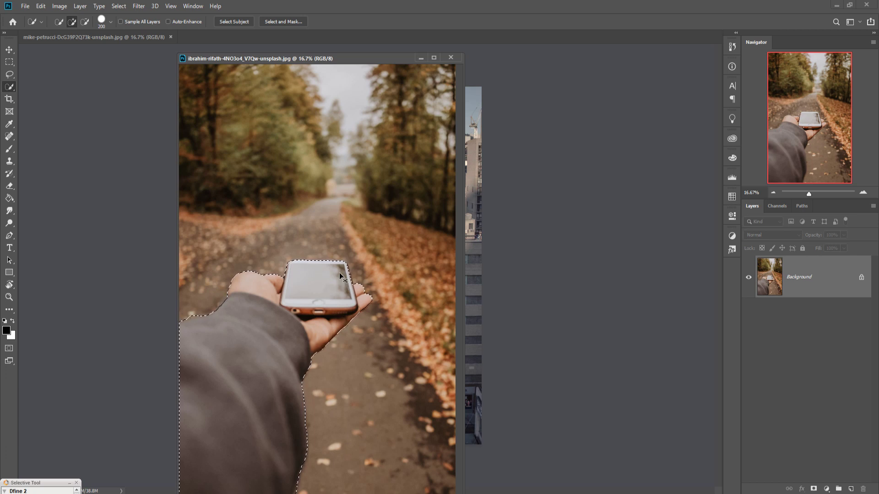
key(ctrl+plus)
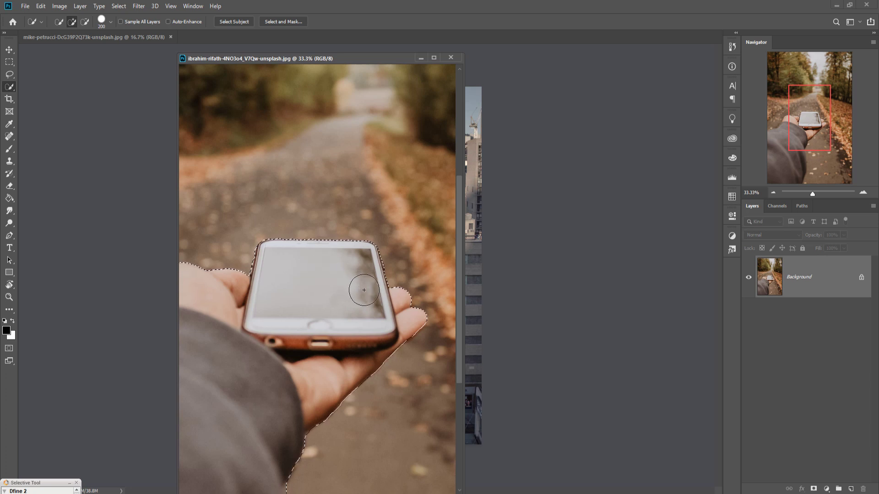
Step: Drag the selected hand and phone into the city photo and close the phone file
click(9, 50)
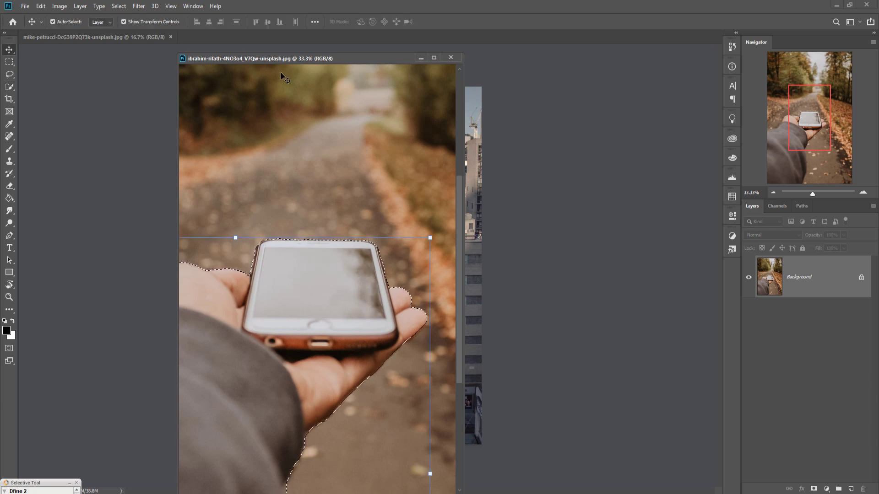
drag(281, 58, 560, 67)
drag(595, 284, 426, 315)
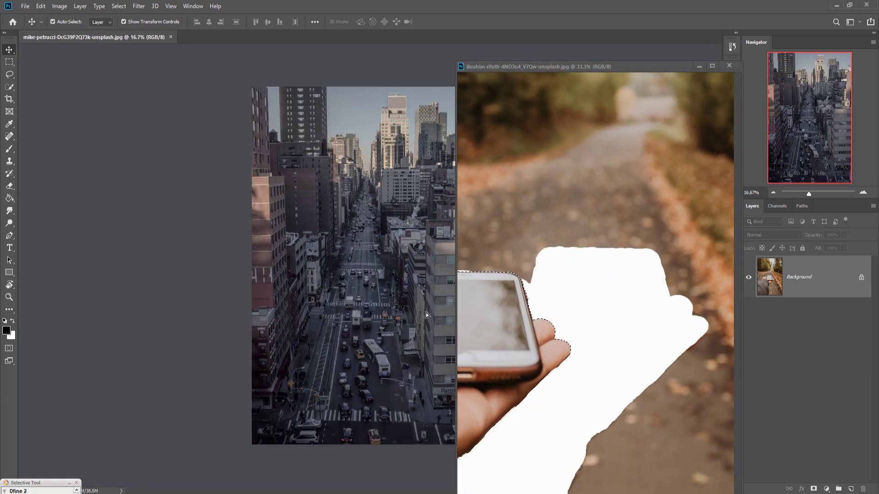
click(695, 67)
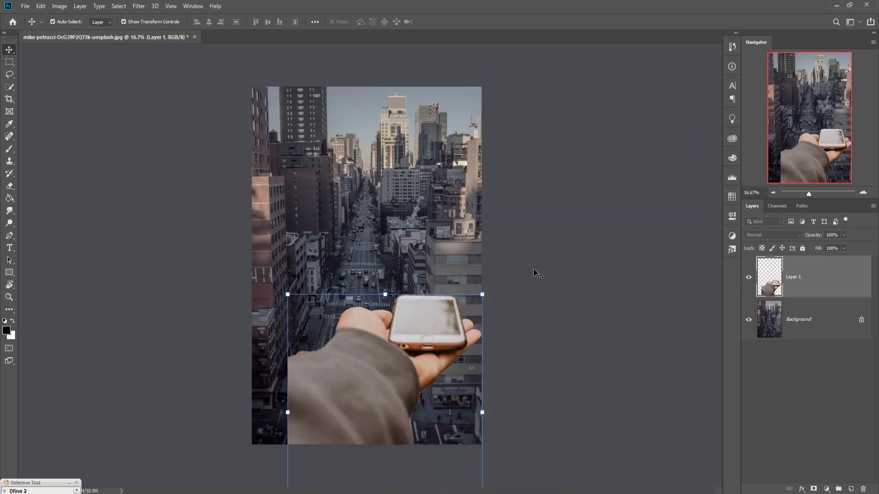
Step: Scale the hand-and-phone layer to about 210% and place the phone at bottom centre
drag(484, 299, 619, 130)
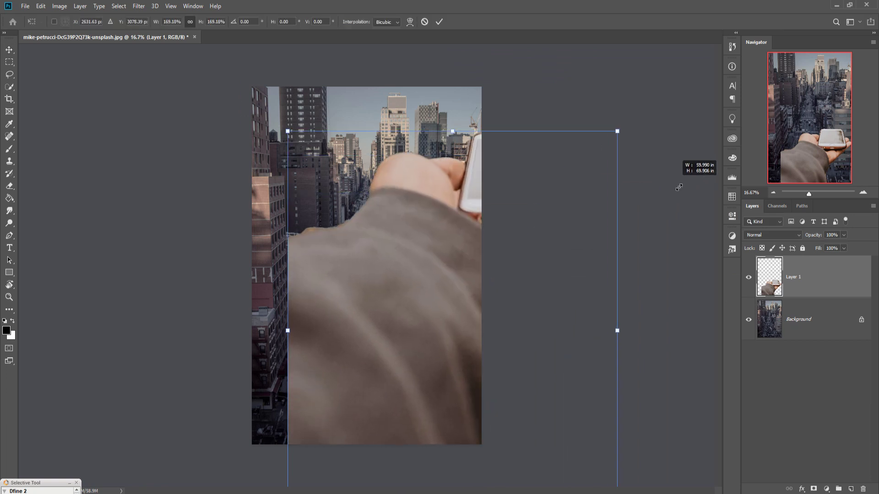
mouse_move(451, 240)
mouse_down()
mouse_move(240, 491)
mouse_move(285, 429)
mouse_up()
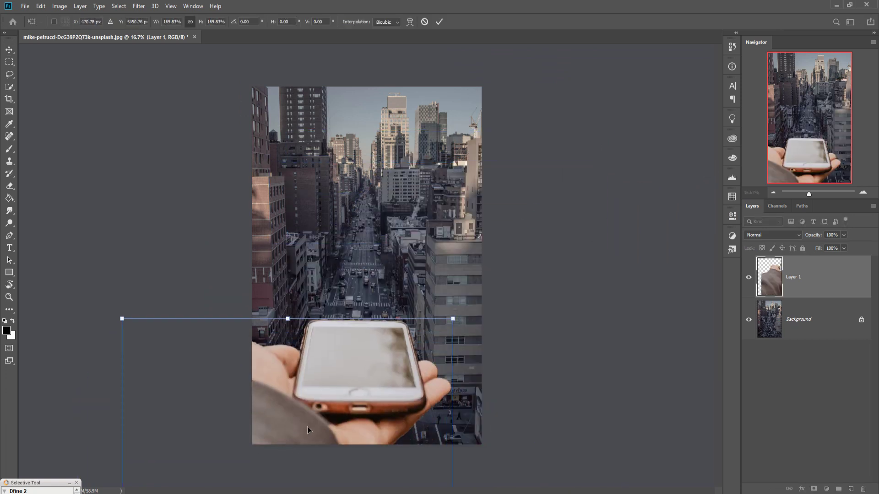
drag(455, 319, 580, 268)
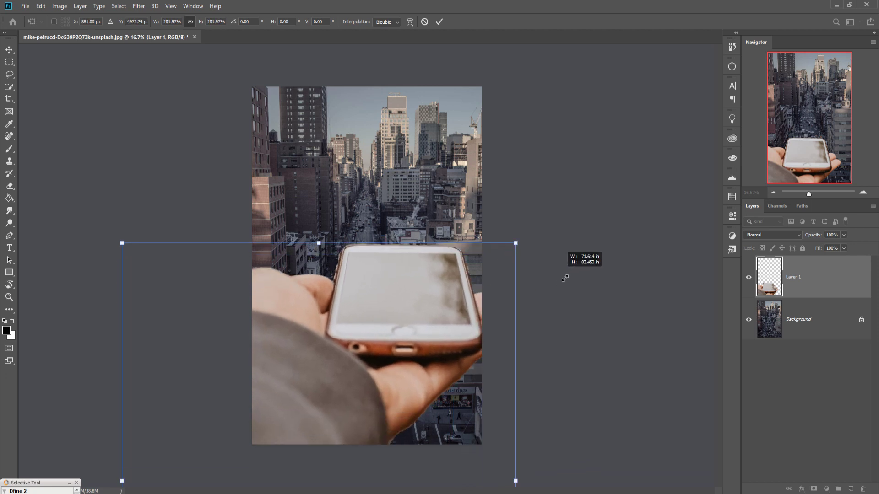
mouse_move(436, 325)
mouse_down()
mouse_move(381, 415)
mouse_move(386, 399)
mouse_up()
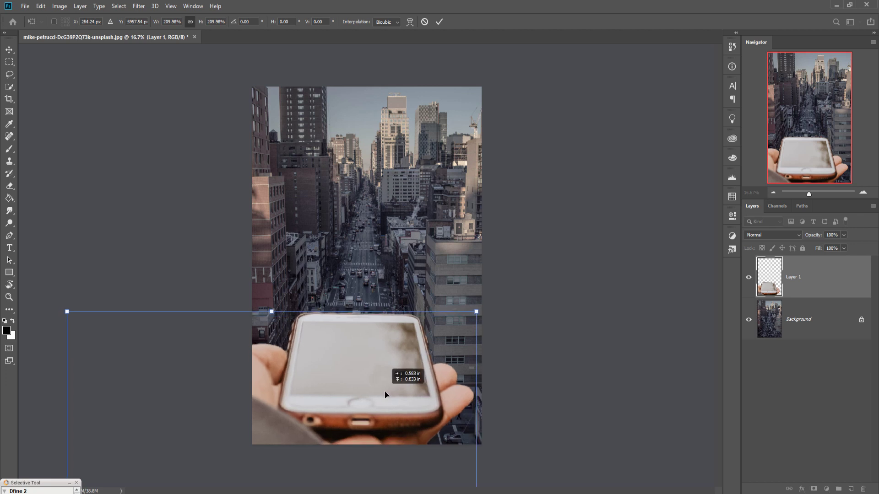
Step: Commit the placement, unlock the city photo and move it above the hand layer
click(439, 22)
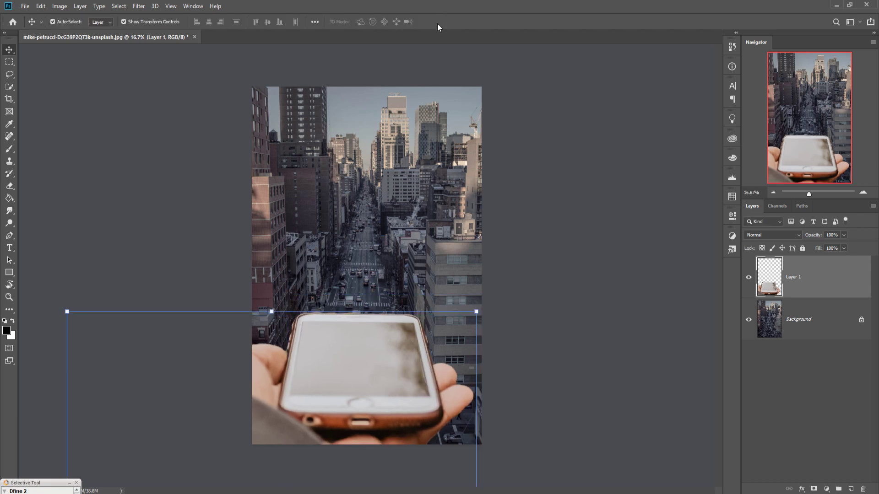
mouse_move(814, 293)
mouse_down()
mouse_move(811, 371)
mouse_move(802, 289)
mouse_up()
click(862, 320)
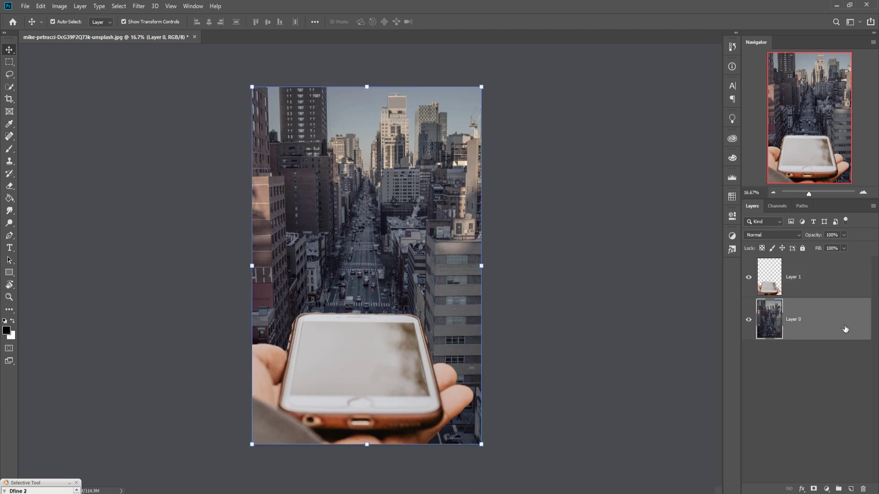
key(ctrl+bracketright)
right_click(823, 279)
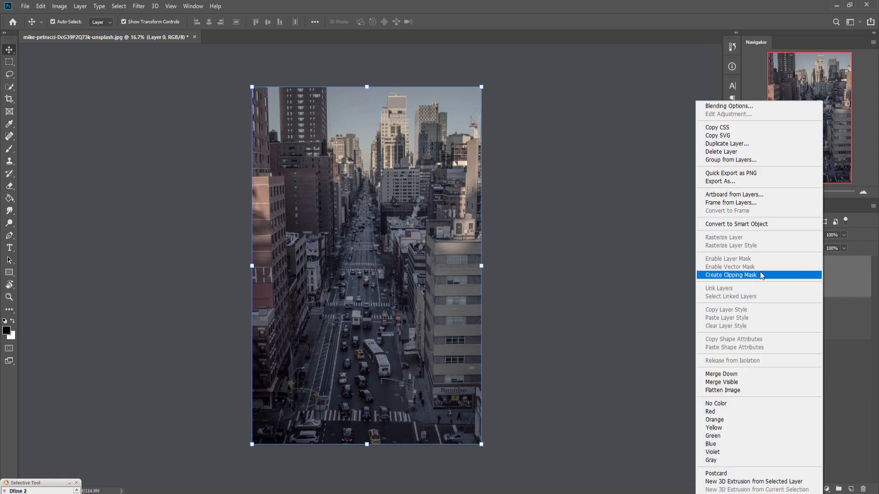
click(759, 275)
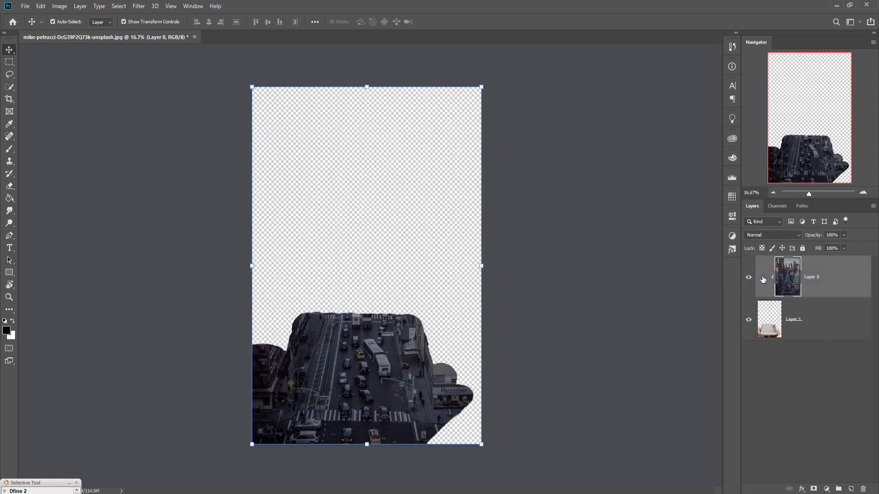
alt+click(762, 280)
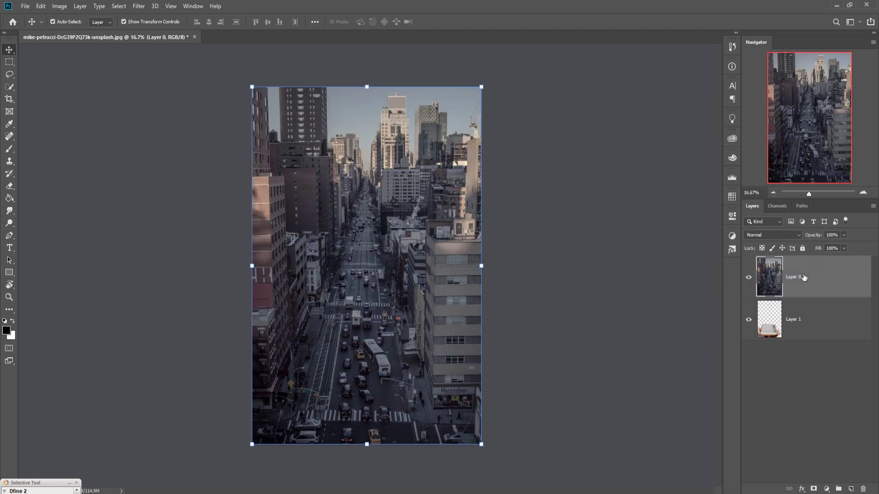
Step: Duplicate the city photo as Layer 0 copy, clip it to the hand, and set 60% opacity
right_click(808, 279)
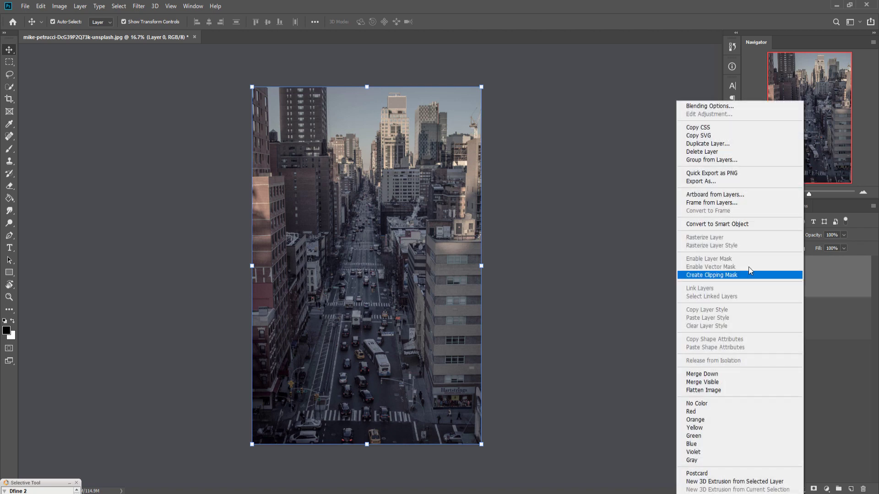
click(702, 152)
click(510, 142)
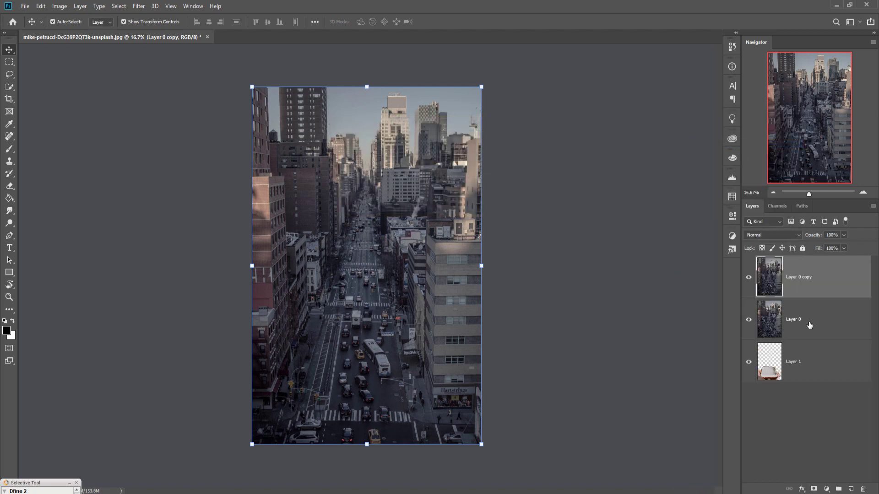
click(813, 385)
click(818, 277)
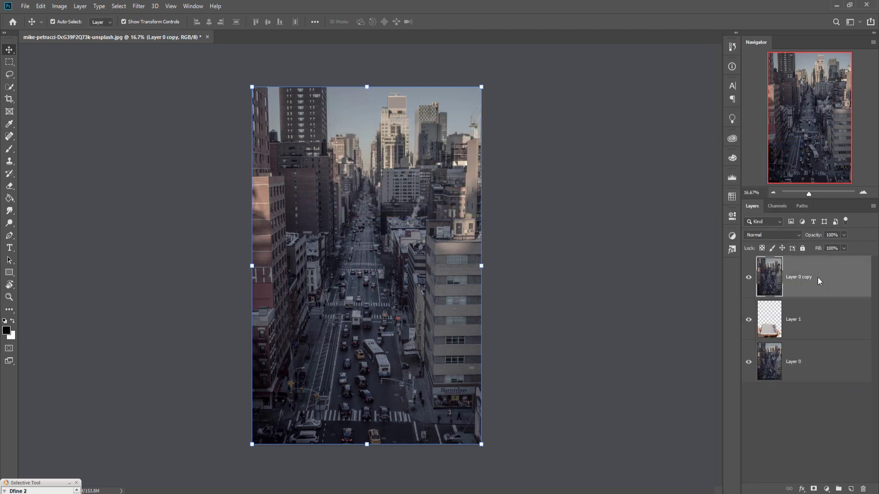
right_click(818, 278)
click(705, 277)
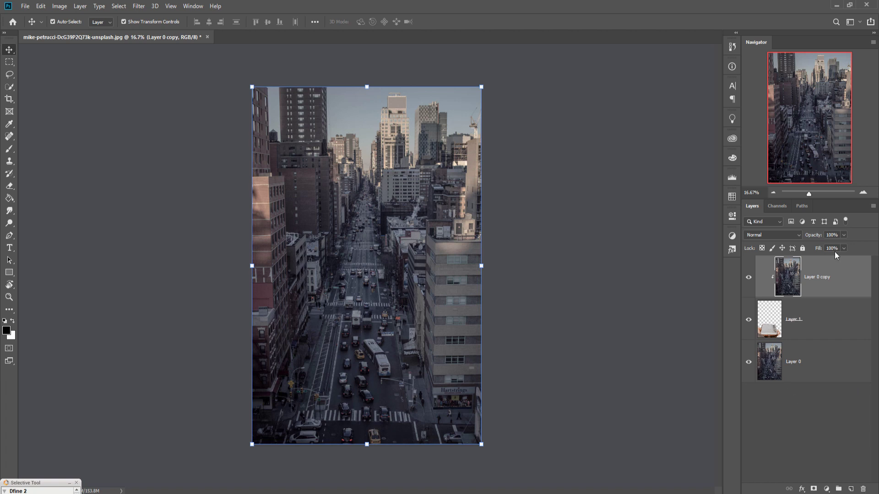
drag(843, 235, 829, 250)
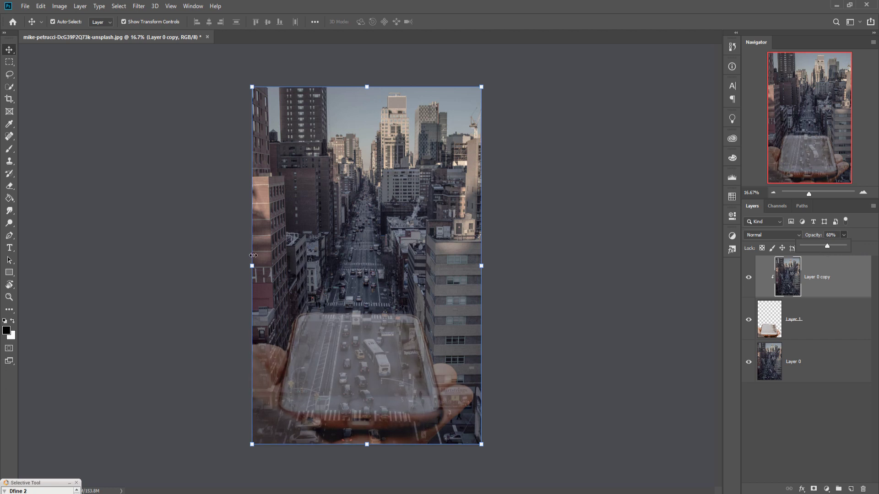
Step: Set up a smaller Brush and zoom in on the street above the phone
click(8, 149)
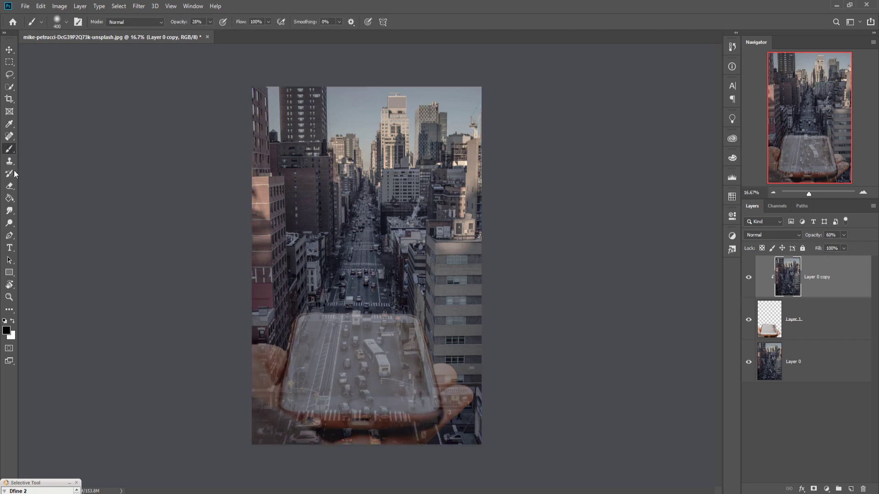
click(210, 22)
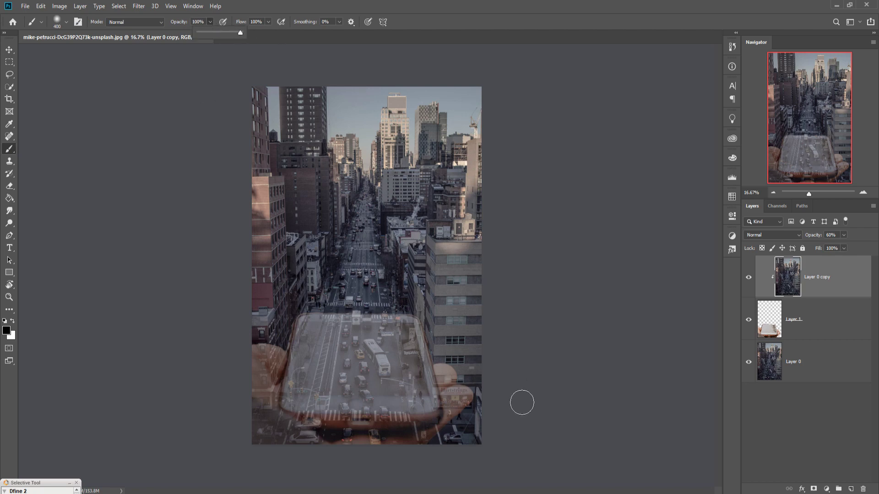
key(ctrl+plus)
key(ctrl+plus)
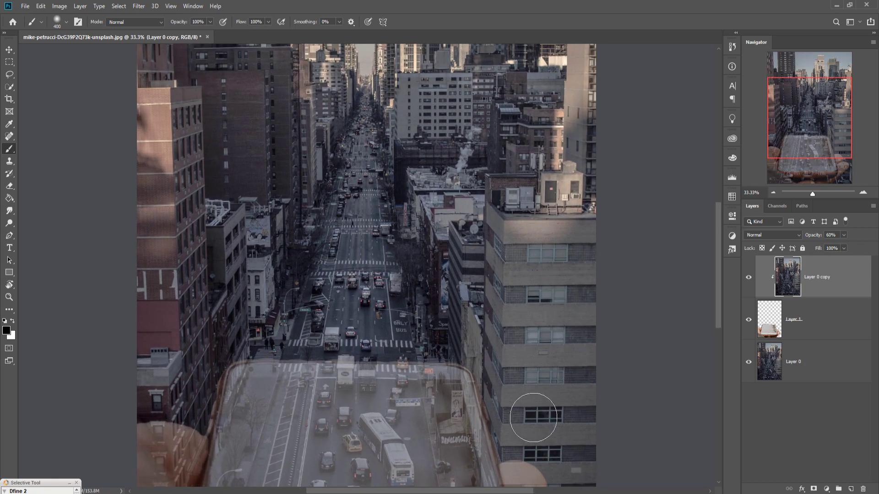
mouse_move(529, 417)
mouse_down()
mouse_move(370, 290)
mouse_move(392, 288)
mouse_up()
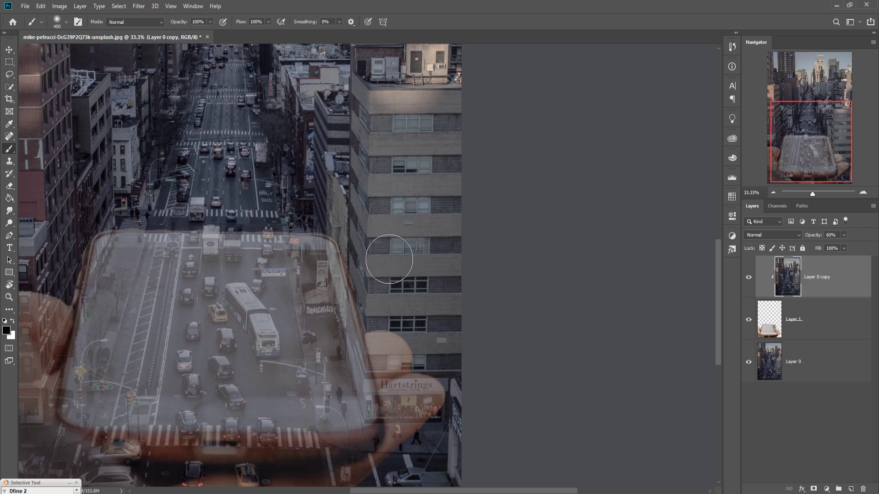
key(bracketleft)
key(bracketleft)
Step: Paint over the fingers and hand edge, preview 100% opacity, then revert to 60%
drag(383, 331, 415, 438)
drag(394, 316, 440, 412)
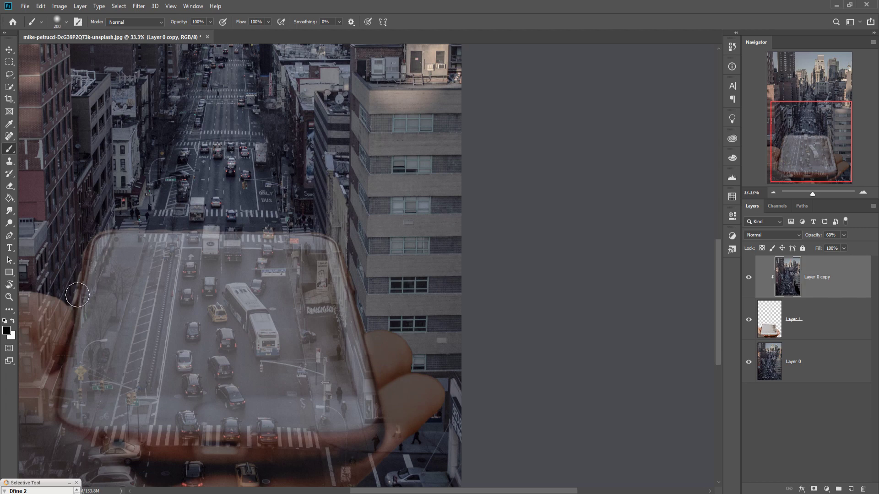
mouse_move(36, 306)
mouse_down()
mouse_move(57, 282)
mouse_move(54, 442)
mouse_up()
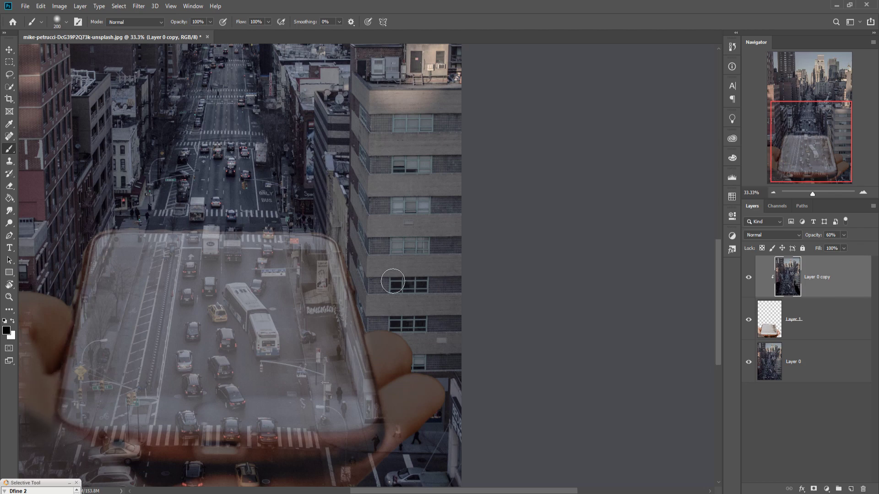
key(ctrl+minus)
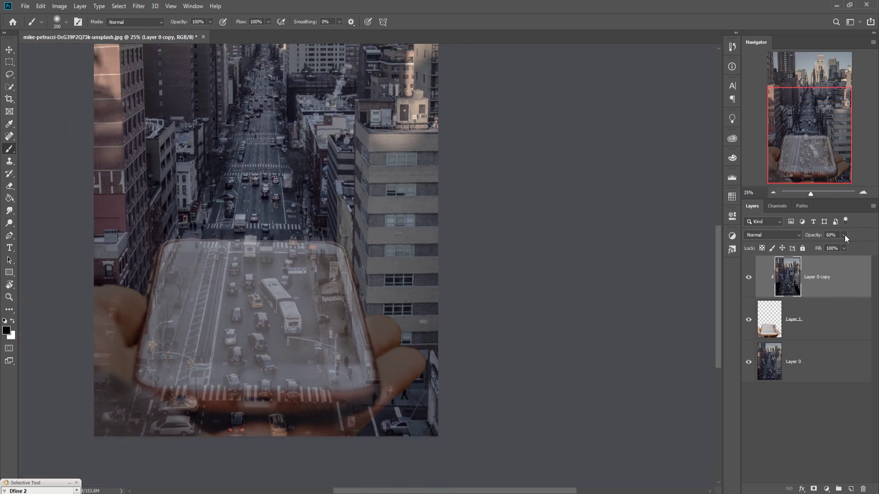
drag(844, 234, 874, 248)
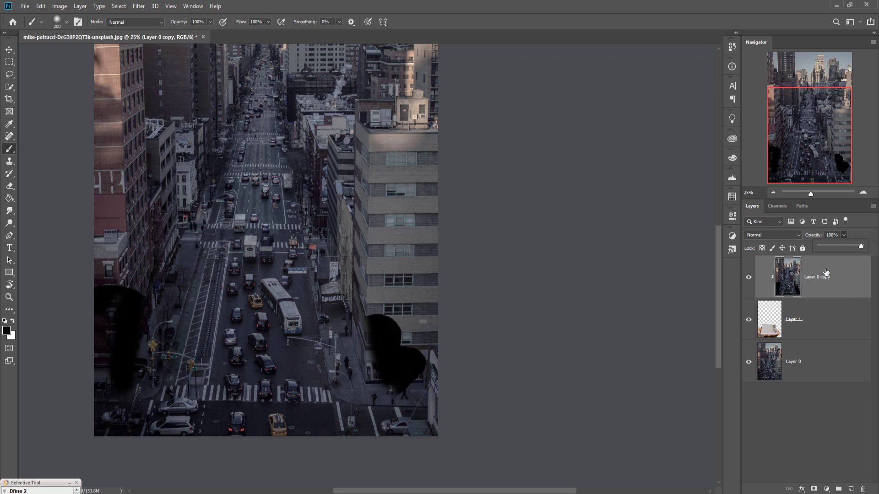
key(Escape)
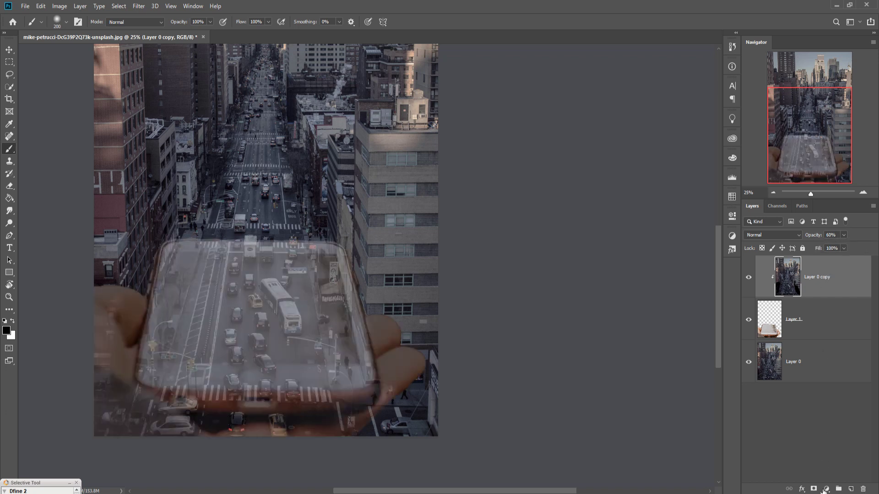
Step: Add a mask to Layer 0 copy and paint out the fingers, thumb and phone's bottom corners
click(814, 489)
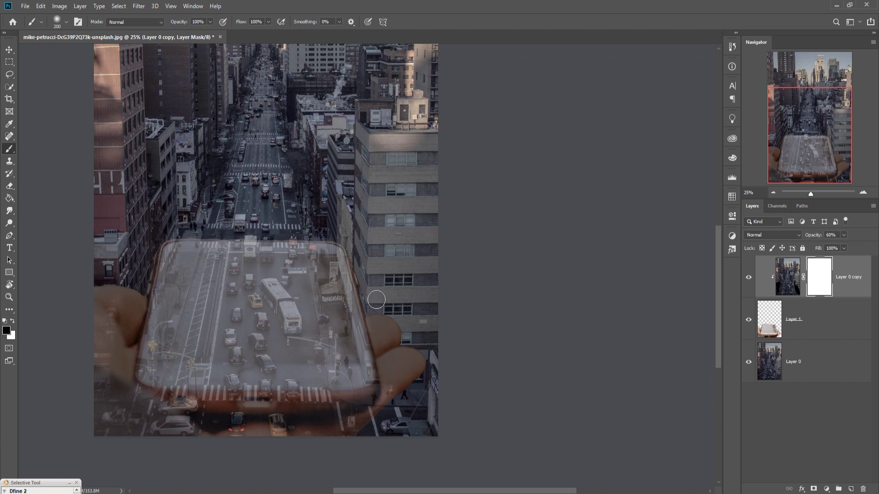
mouse_move(376, 300)
mouse_down()
mouse_move(390, 346)
mouse_move(413, 348)
mouse_move(419, 369)
mouse_up()
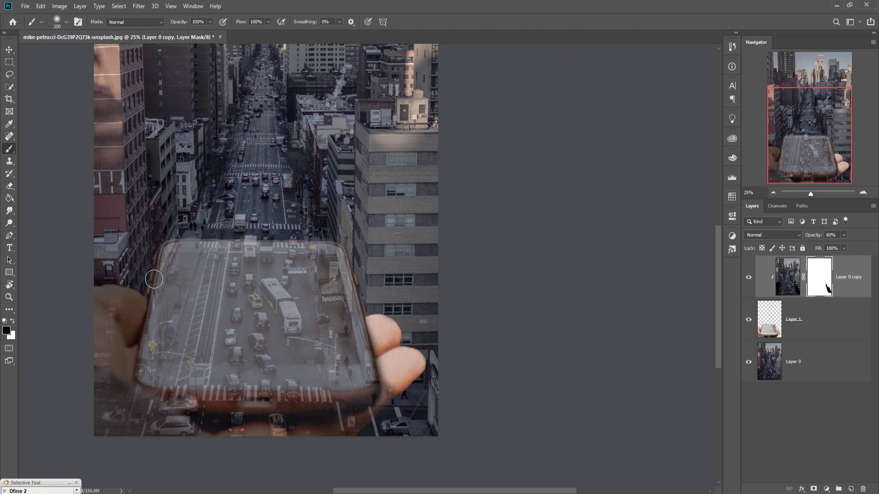
mouse_move(154, 280)
mouse_down()
mouse_move(145, 301)
mouse_move(142, 280)
mouse_move(116, 265)
mouse_move(86, 365)
mouse_move(133, 348)
mouse_move(125, 374)
mouse_move(198, 404)
mouse_move(359, 403)
mouse_move(382, 394)
mouse_move(377, 404)
mouse_up()
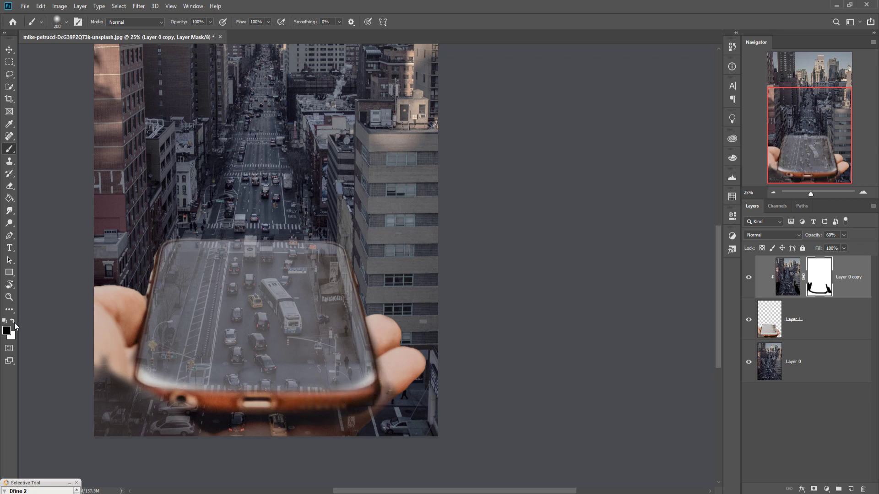
mouse_move(156, 379)
mouse_down()
mouse_move(185, 388)
mouse_move(175, 389)
mouse_up()
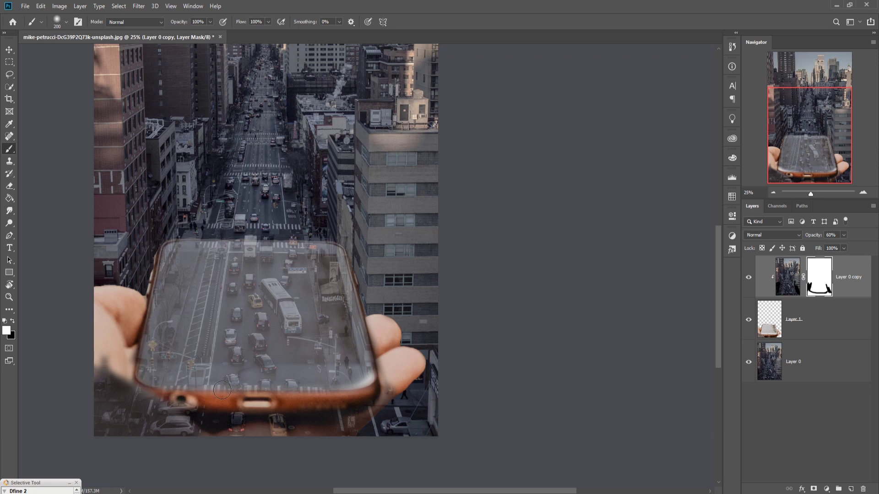
drag(356, 391, 374, 386)
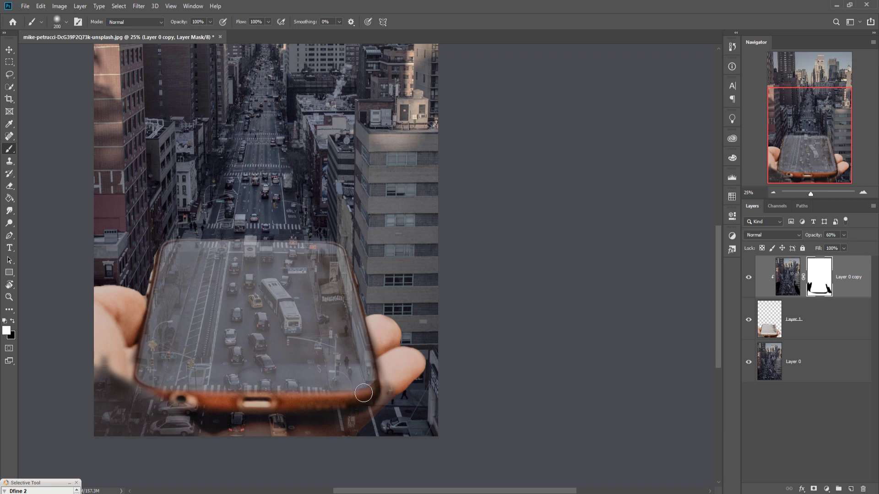
Step: With a smaller black brush, reveal the finger edge and the phone's lower edges
click(13, 323)
key(bracketleft)
key(bracketleft)
key(bracketleft)
drag(380, 336, 392, 399)
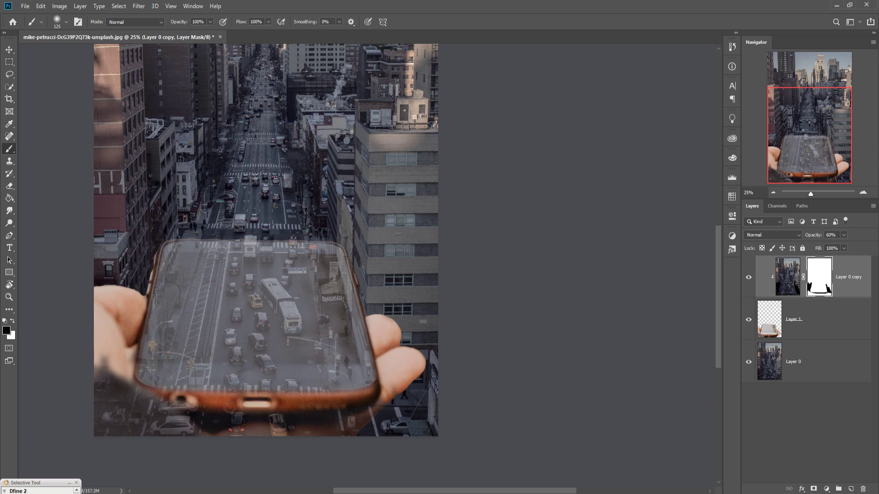
mouse_move(199, 405)
mouse_down()
mouse_move(135, 393)
mouse_move(154, 406)
mouse_move(125, 382)
mouse_move(135, 361)
mouse_up()
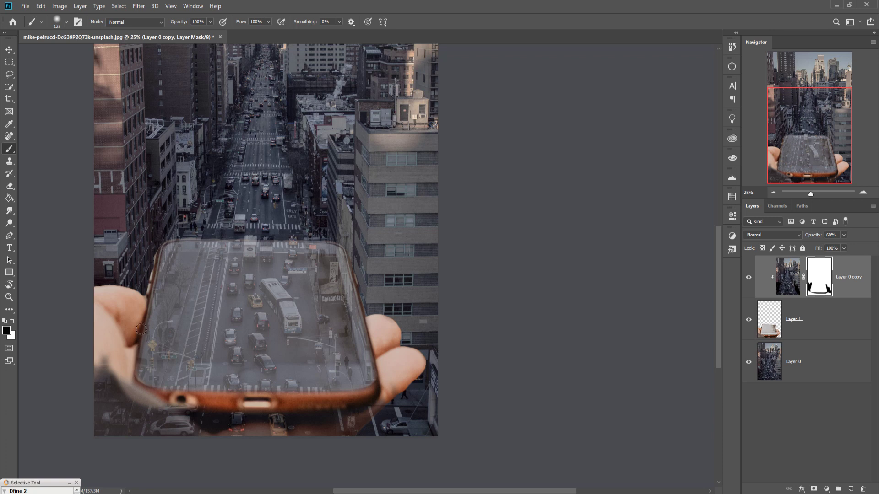
drag(144, 311, 132, 331)
Step: Mask the lower-left hand and sleeve over the cars, then set the street layer to 100% opacity
key(bracketright)
key(bracketright)
key(bracketright)
mouse_move(120, 362)
mouse_down()
mouse_move(114, 387)
mouse_move(131, 440)
mouse_move(245, 455)
mouse_up()
key(bracketleft)
key(bracketleft)
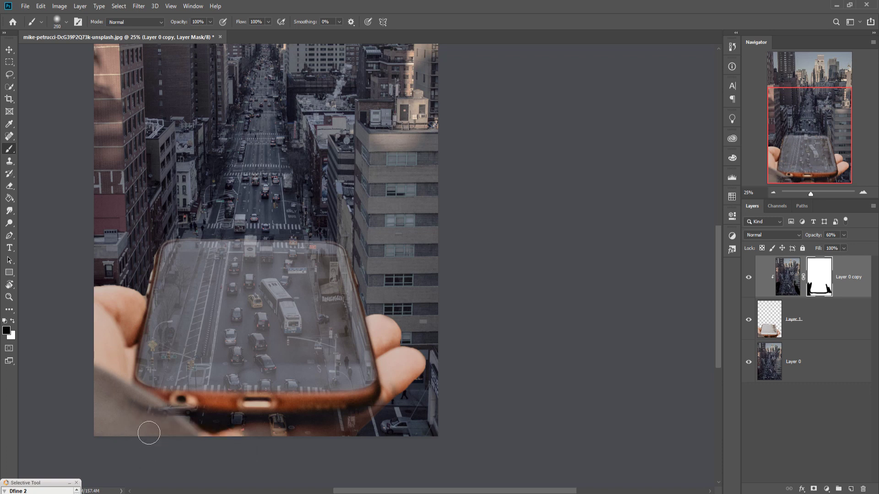
mouse_move(148, 433)
mouse_down()
mouse_move(190, 435)
mouse_move(130, 417)
mouse_move(212, 444)
mouse_move(366, 428)
mouse_up()
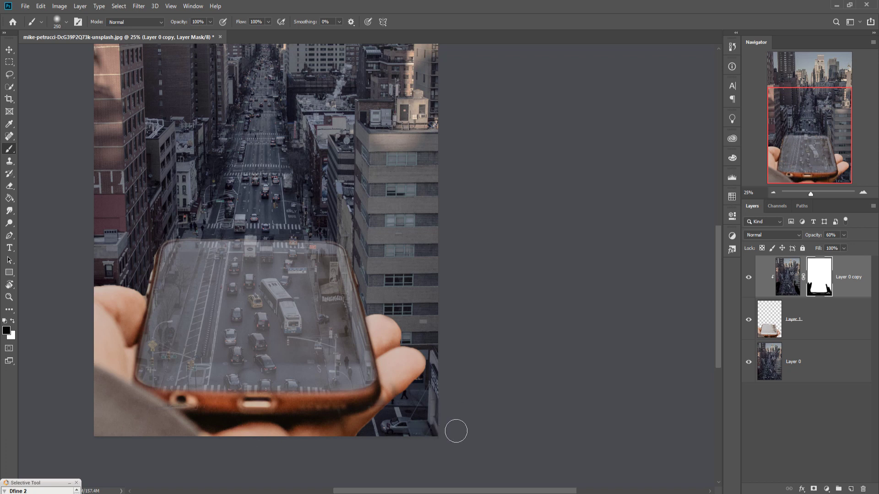
click(844, 234)
drag(844, 246, 861, 246)
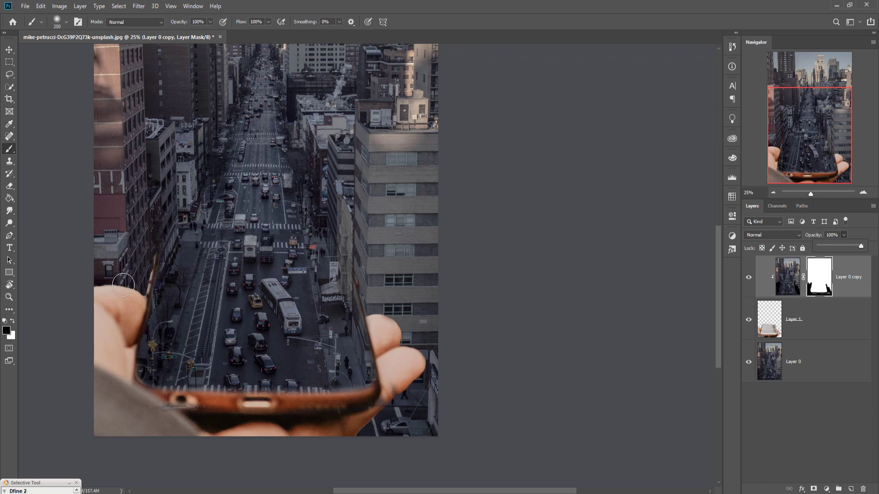
Step: Zoom in, shrink the brush and make the hand layer, Layer 1, active
key(ctrl+plus)
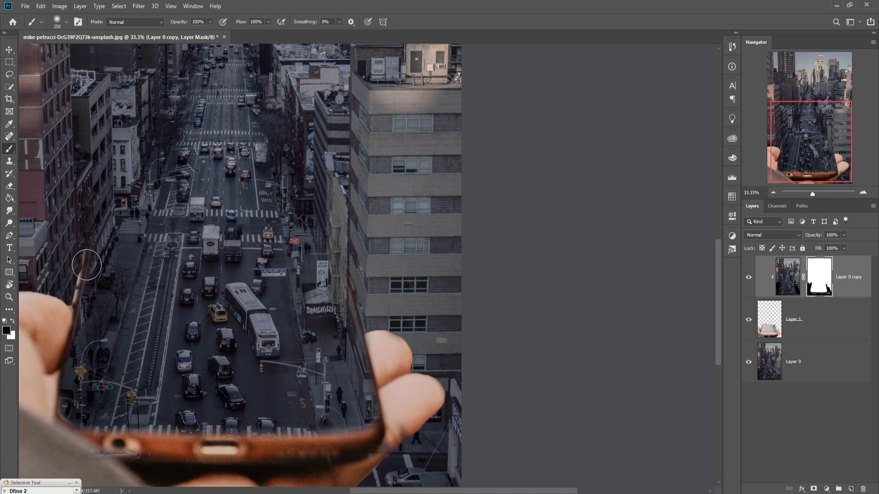
key(bracketleft)
click(820, 320)
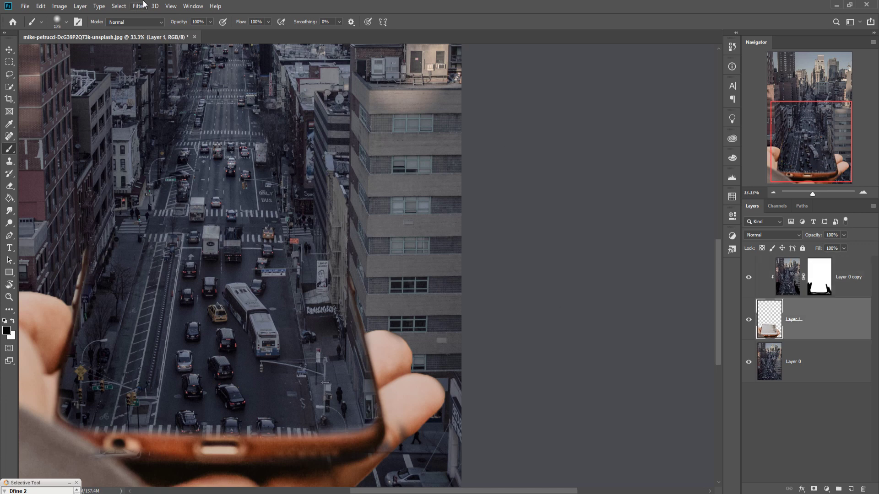
click(41, 7)
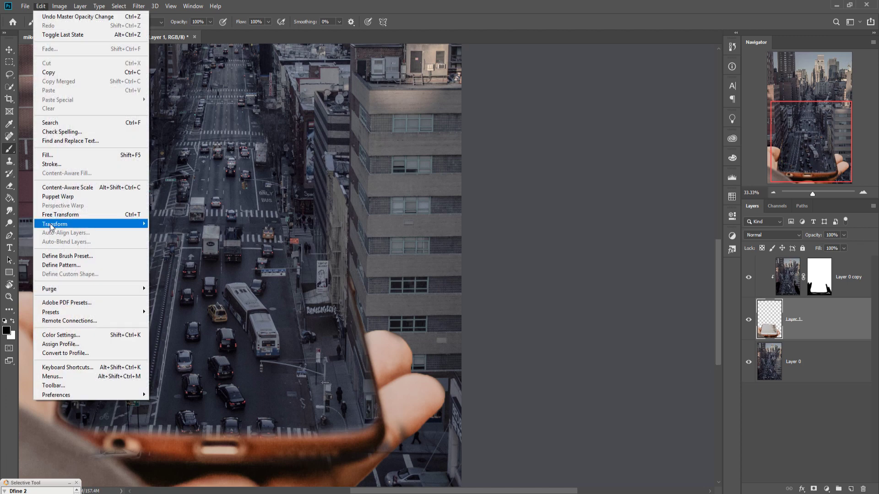
mouse_move(55, 224)
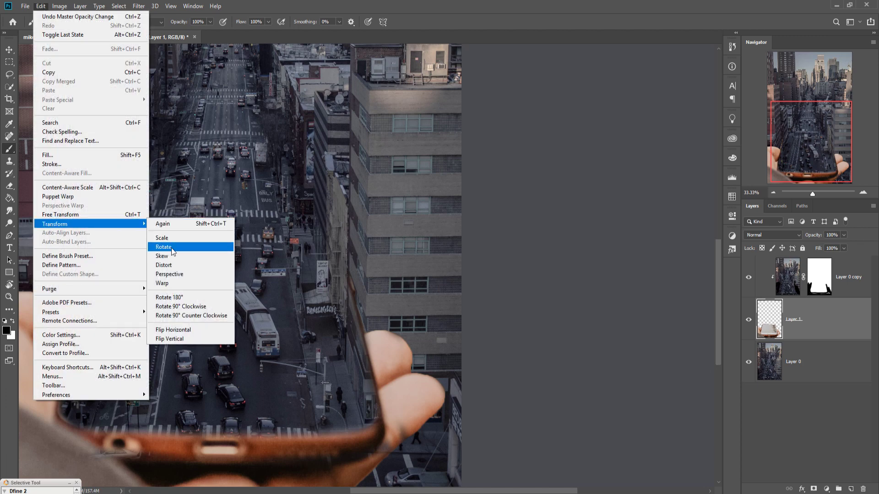
Step: Start rotating Layer 1, test a slight tilt, then zoom out to see the whole image
click(171, 265)
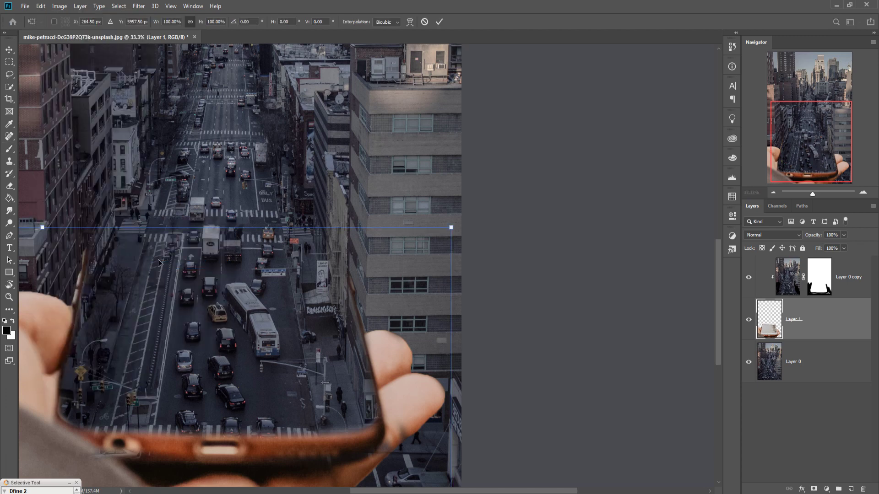
drag(454, 229, 442, 229)
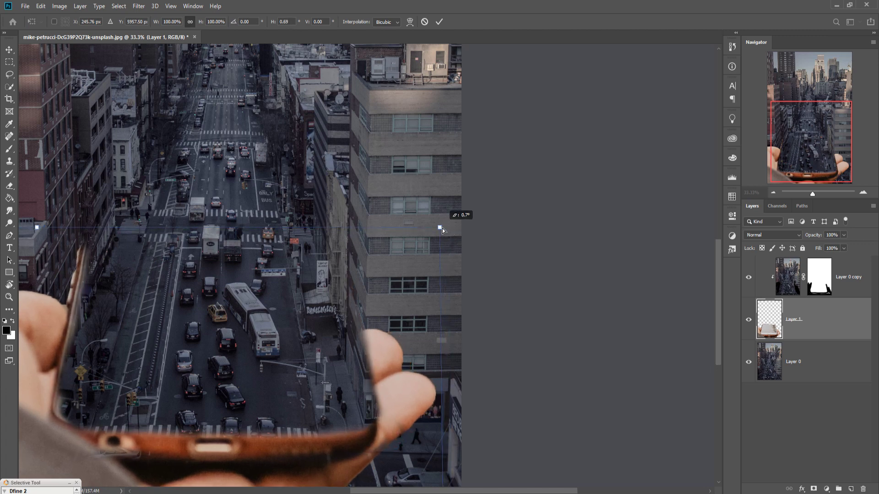
drag(442, 229, 454, 227)
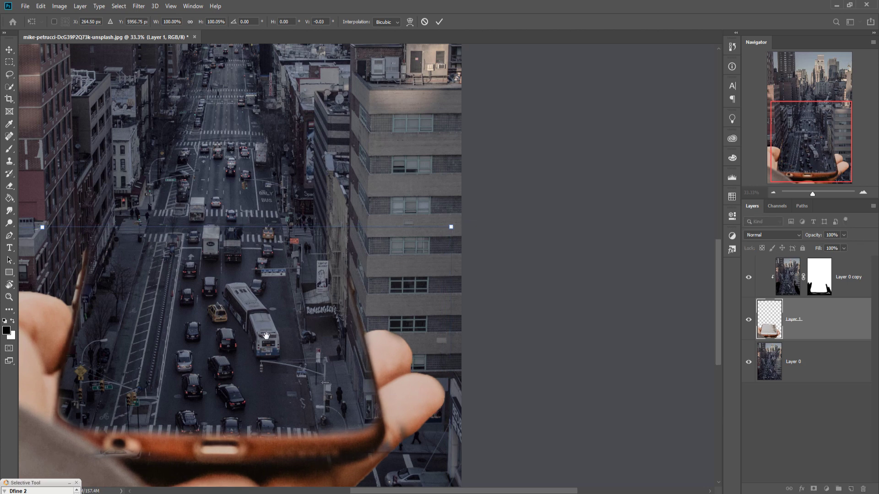
drag(242, 334, 306, 300)
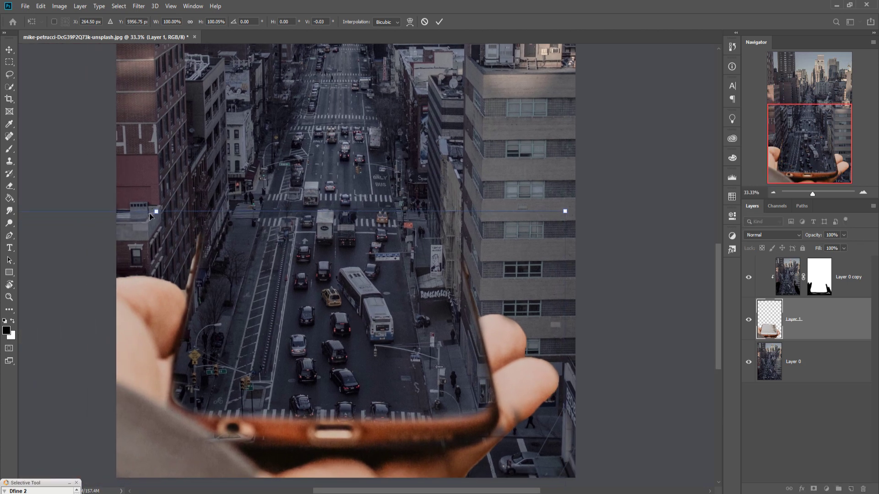
key(ctrl+minus)
key(ctrl+minus)
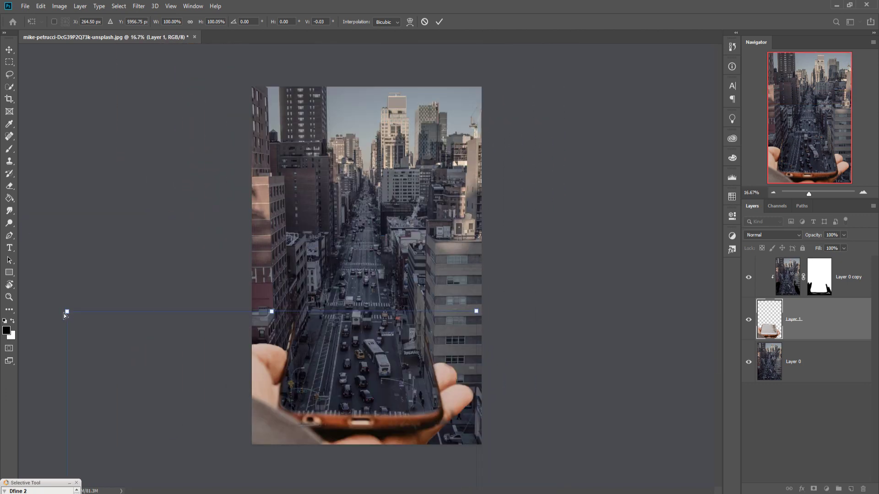
Step: Shift, narrow and skew the hand layer to square the phone, then commit the transform
drag(67, 313, 78, 313)
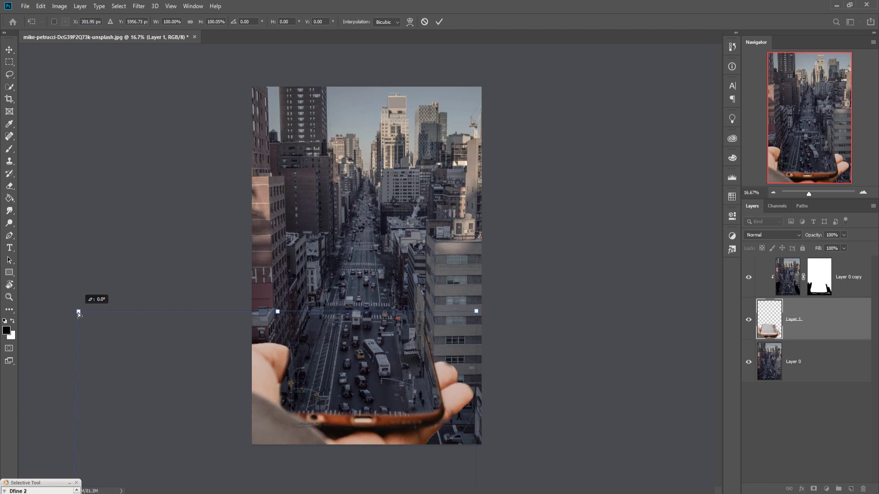
drag(78, 312, 81, 313)
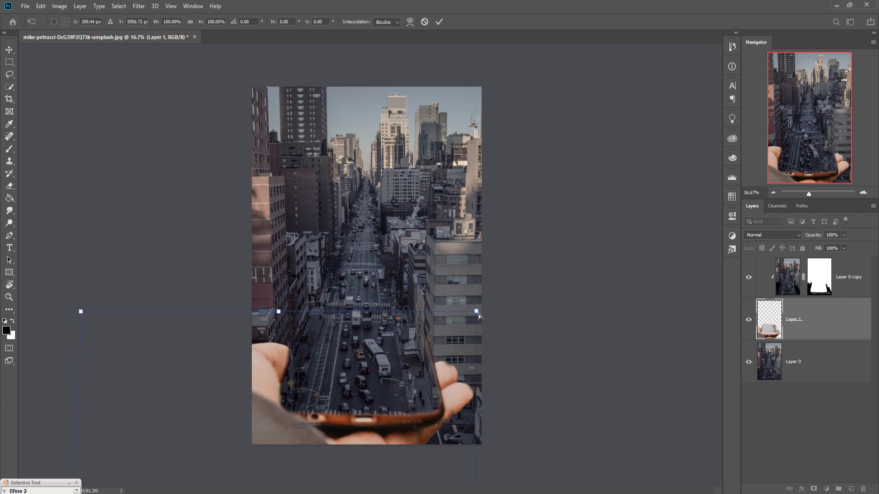
drag(478, 313, 471, 311)
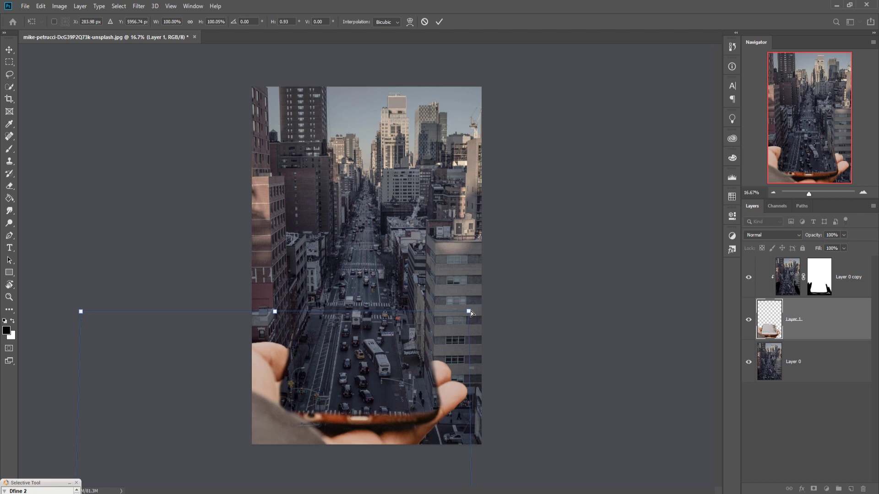
drag(81, 312, 86, 312)
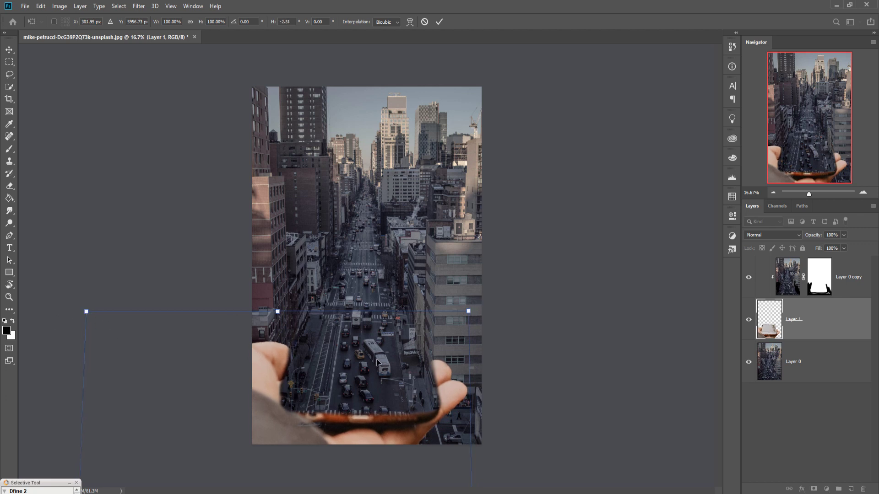
click(439, 22)
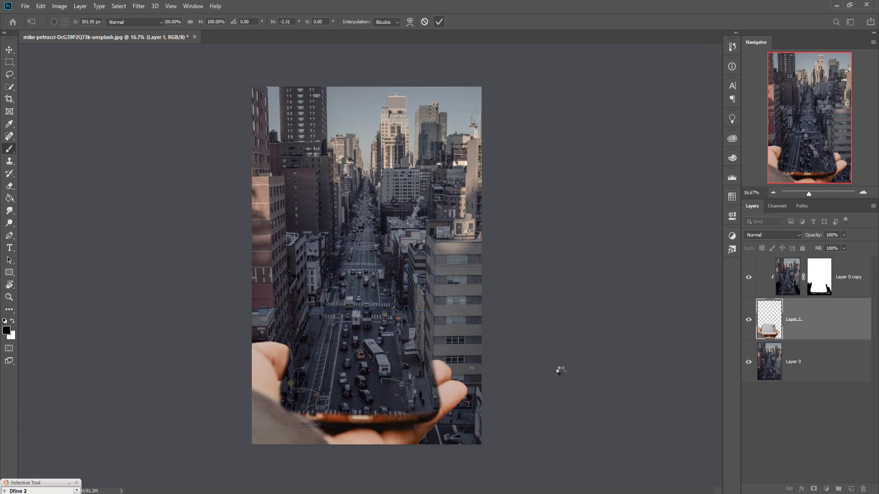
Step: Set the street layer to 80% opacity and mask black along the phone's left and top-right edges
key(ctrl+plus)
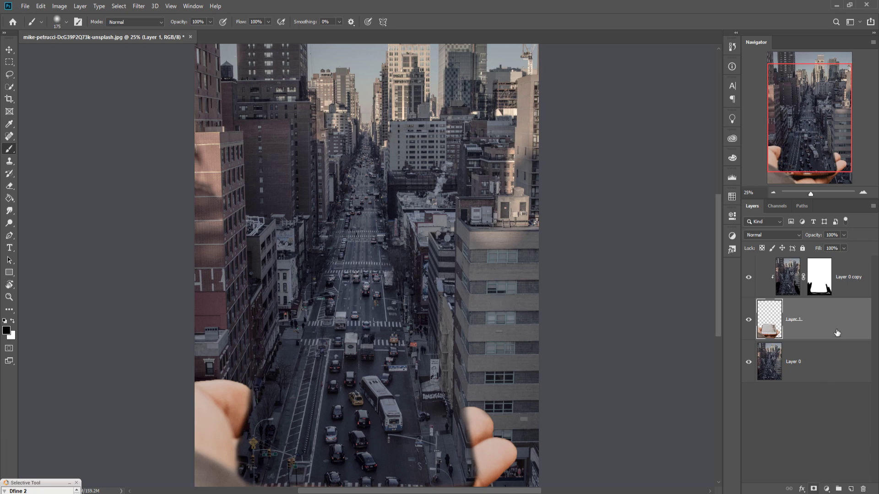
click(824, 280)
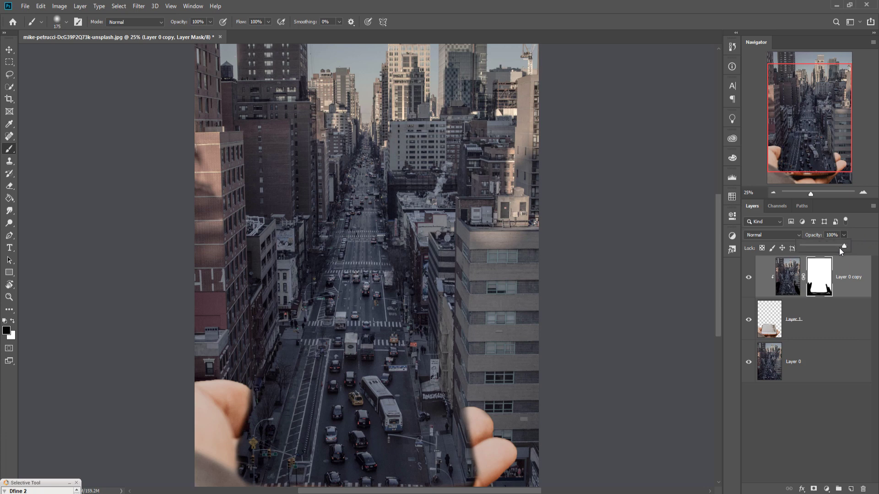
drag(839, 246, 836, 246)
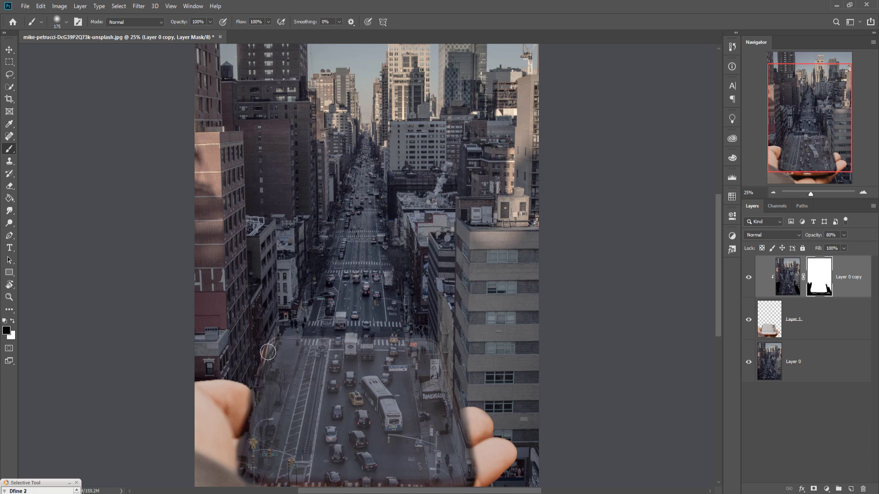
mouse_move(258, 373)
mouse_down()
mouse_move(281, 336)
mouse_move(255, 385)
mouse_up()
drag(450, 343, 473, 413)
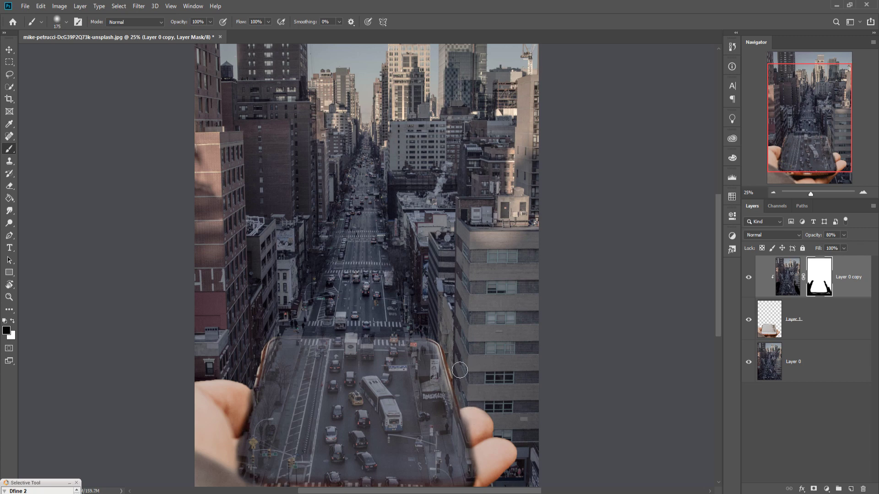
Step: Zoom closer and paint white with a smaller brush to restore the street along the phone's right edge
key(ctrl+plus)
key(ctrl+plus)
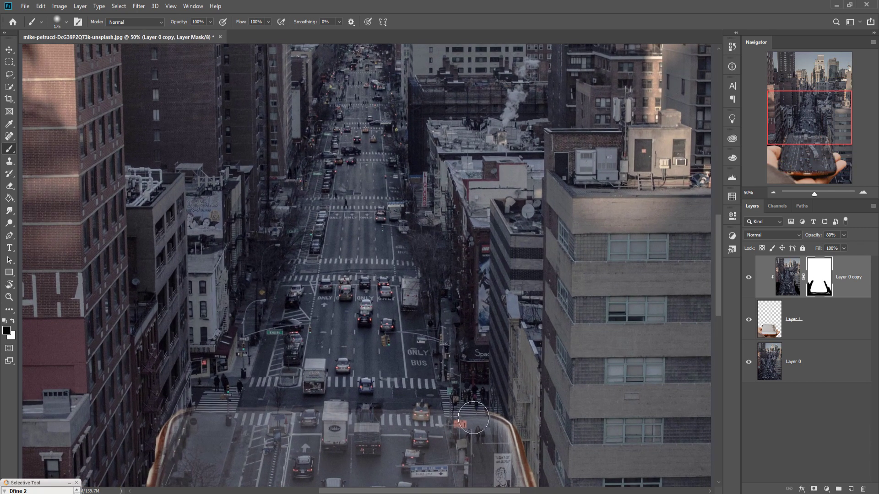
mouse_move(453, 420)
mouse_down()
mouse_move(494, 319)
mouse_move(493, 293)
mouse_up()
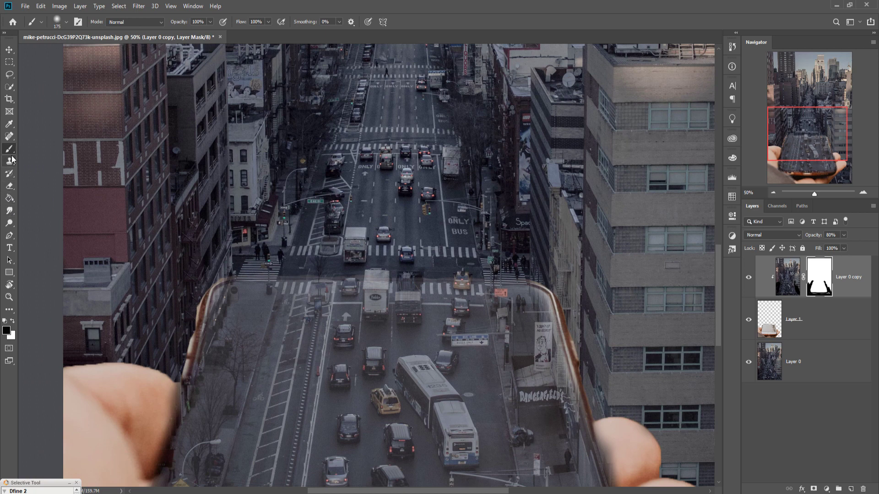
click(12, 321)
key(bracketleft)
key(bracketleft)
key(bracketleft)
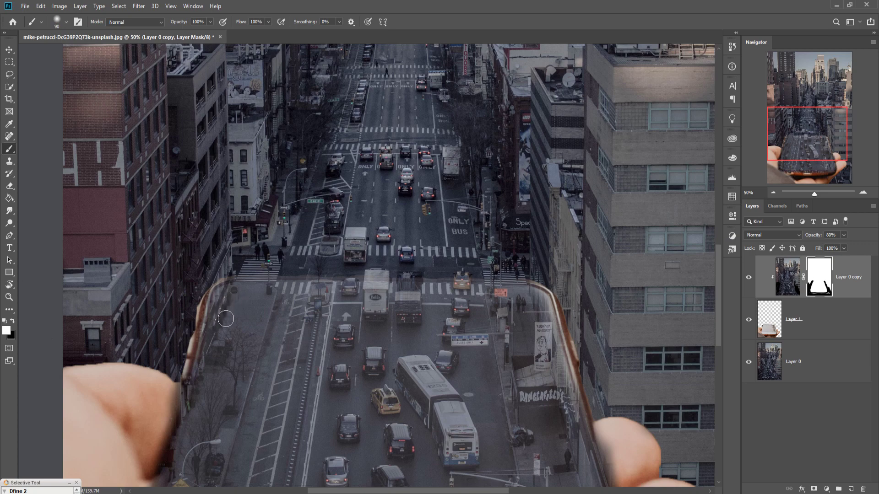
drag(542, 297, 586, 433)
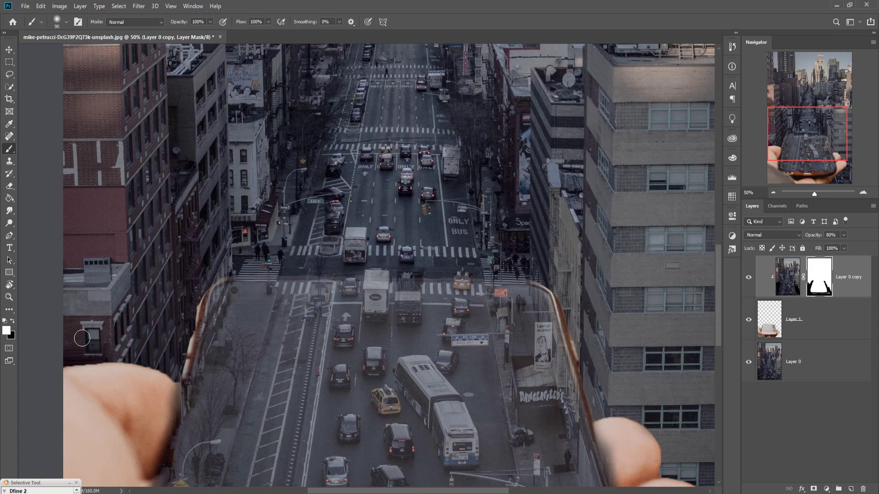
Step: Outline a thin sliver along the phone's left edge with the Polygonal Lasso
click(10, 63)
right_click(9, 74)
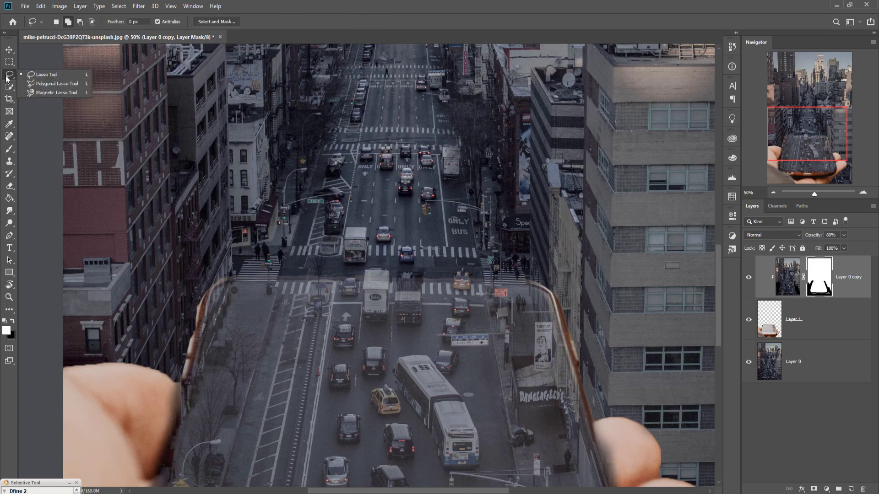
click(46, 84)
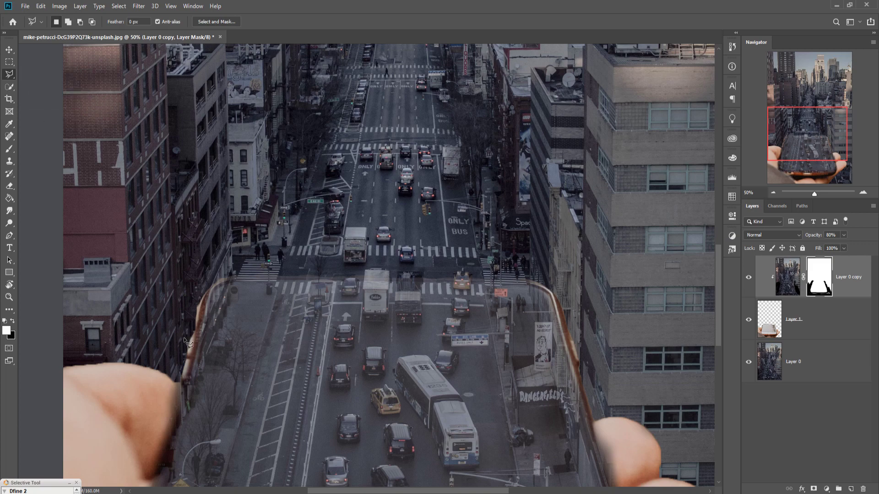
click(178, 382)
click(206, 291)
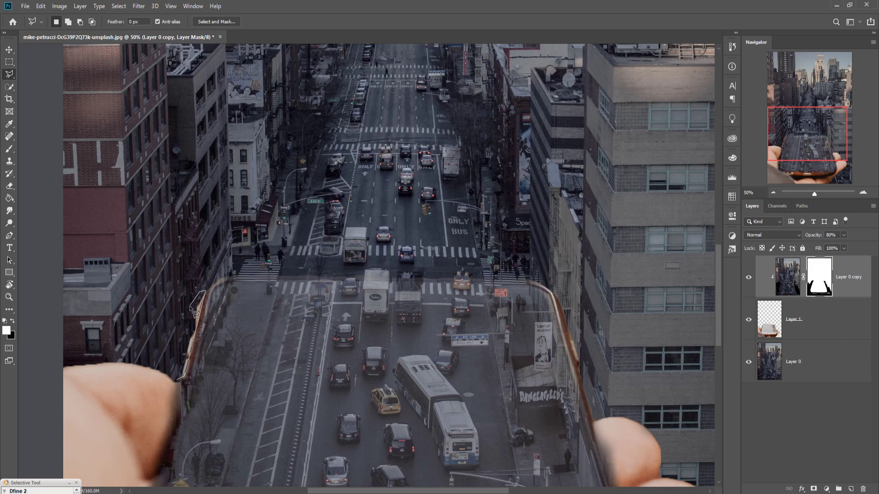
click(176, 380)
click(182, 379)
click(194, 296)
click(176, 379)
Step: Clear the sliver from Layer 1 and deselect, returning to the Move tool
click(777, 332)
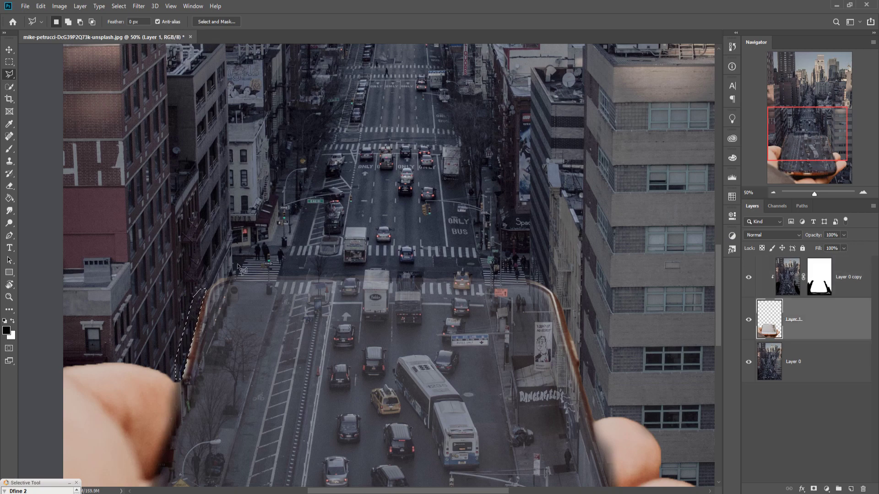
click(41, 7)
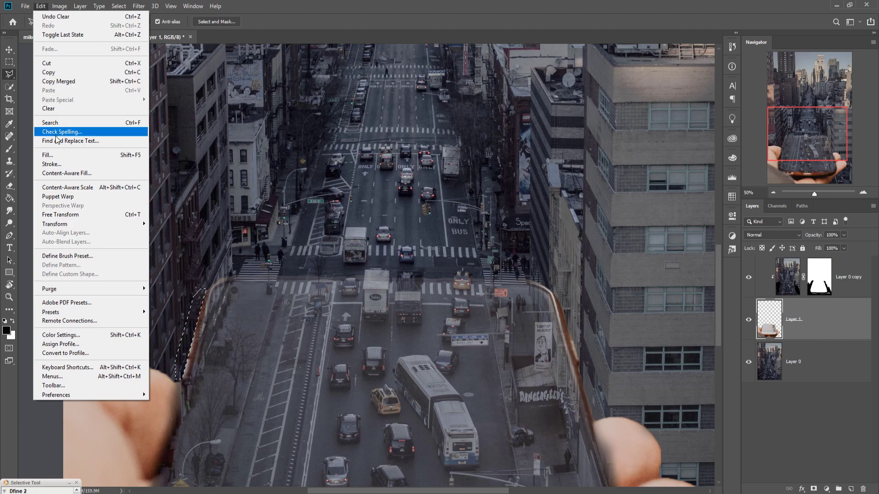
click(118, 7)
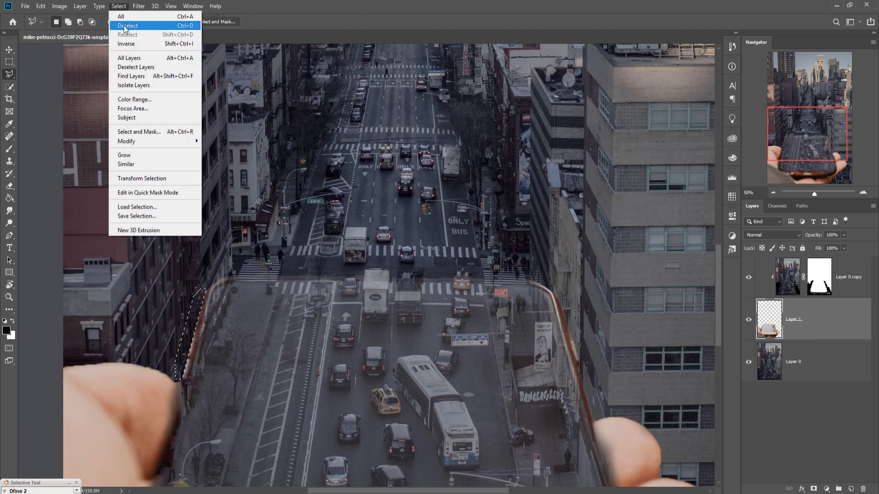
click(128, 26)
key(v)
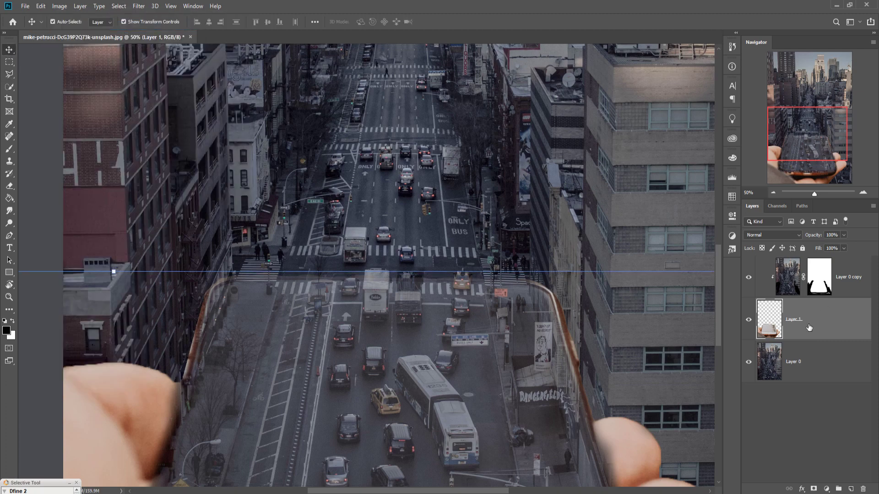
Step: Camera Raw on the hand layer: vibrance −50, saturation +6, temperature −11, exposure +0.40, shadows +10, clarity +3
key(ctrl+minus)
key(ctrl+minus)
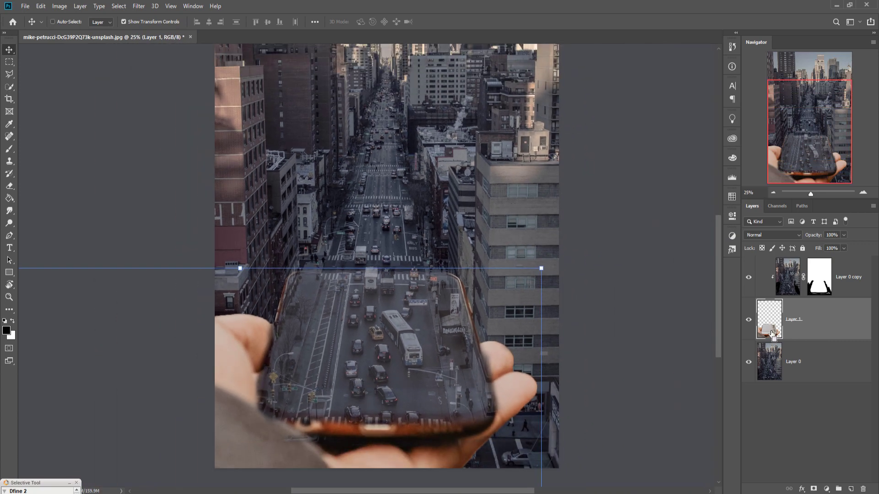
key(ctrl+minus)
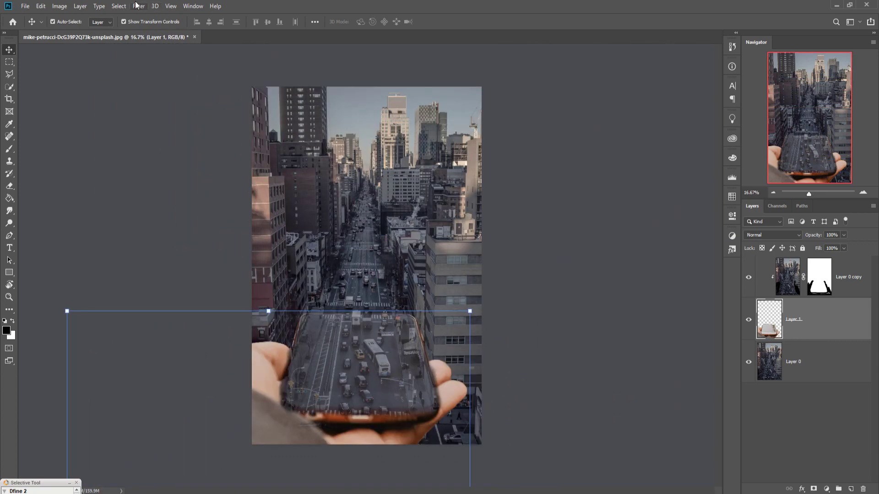
click(136, 6)
click(183, 62)
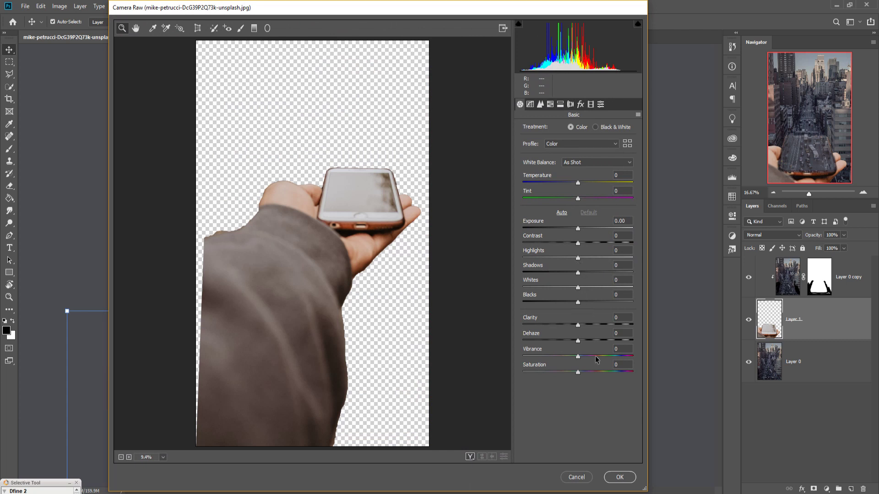
drag(578, 357, 551, 361)
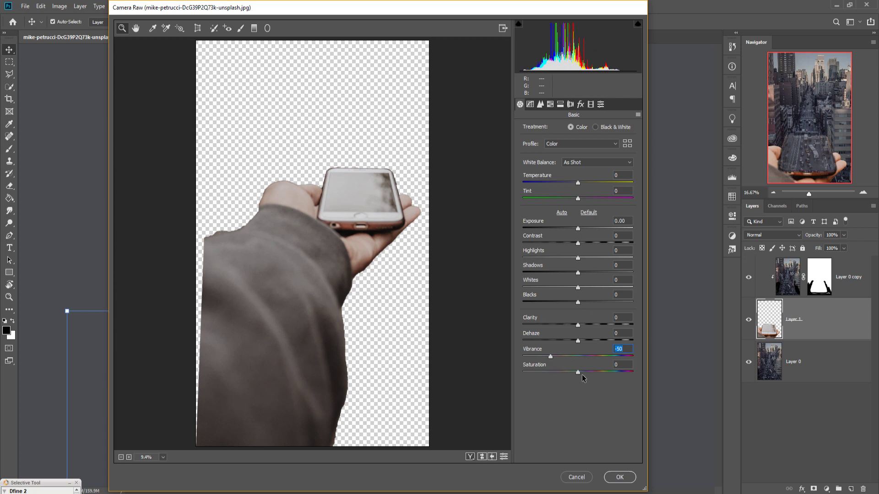
drag(579, 373, 581, 373)
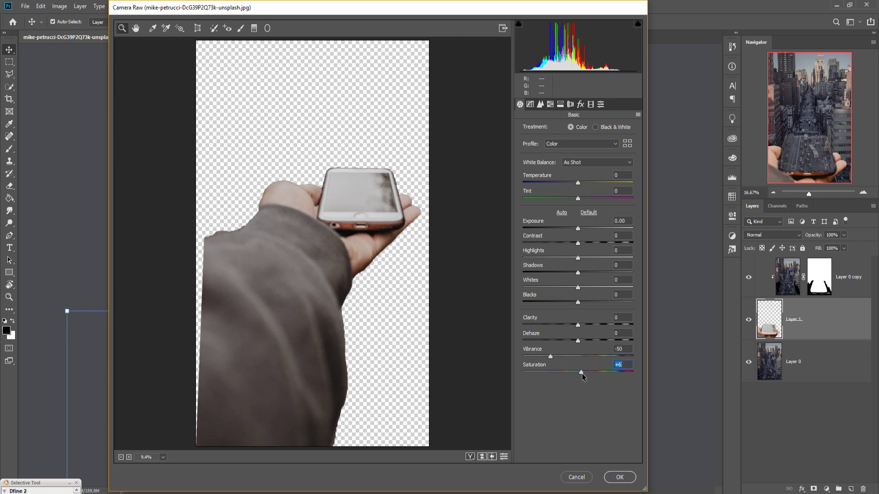
drag(579, 183, 574, 185)
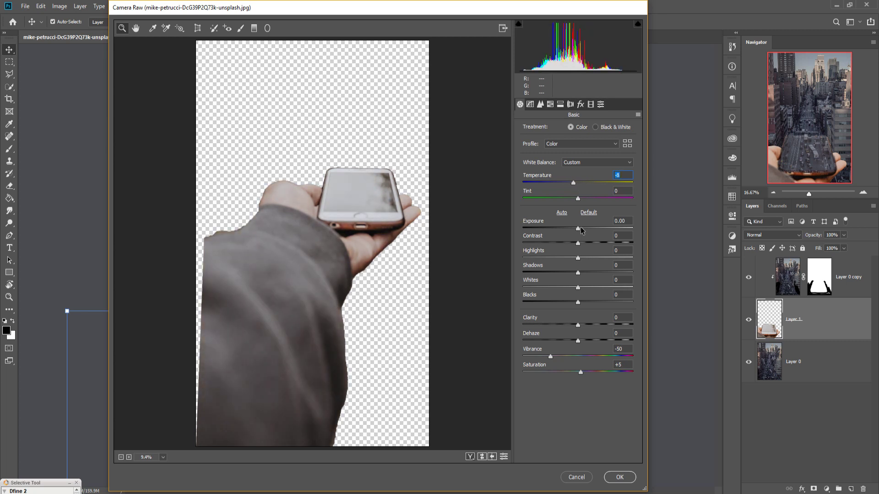
drag(578, 228, 583, 228)
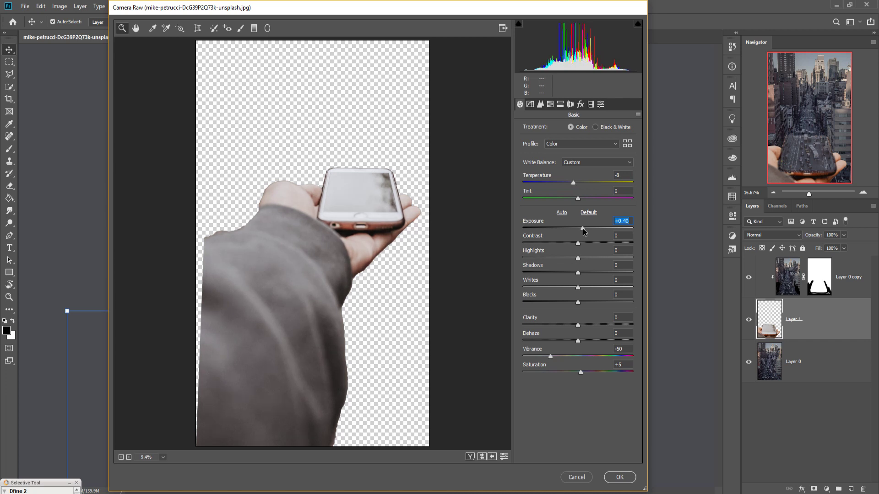
drag(579, 273, 584, 273)
drag(579, 326, 586, 325)
click(620, 478)
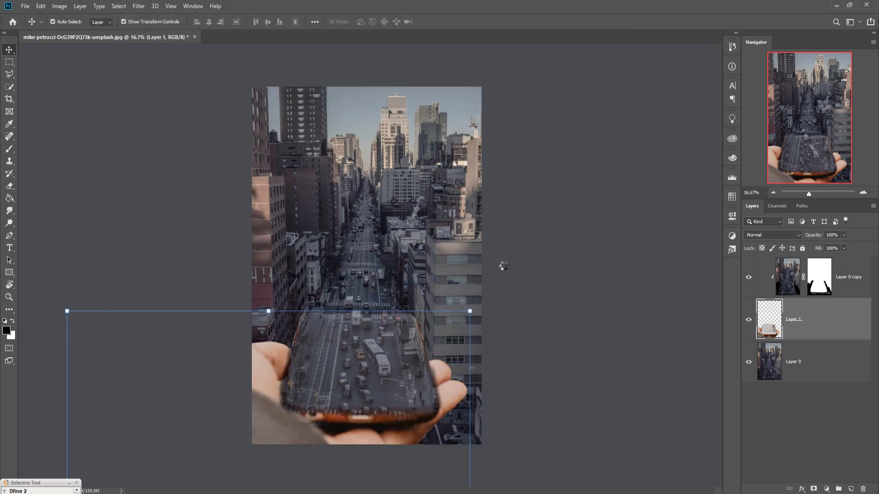
Step: Target the street layer's mask and drop its opacity to 60% for tracing
key(ctrl+plus)
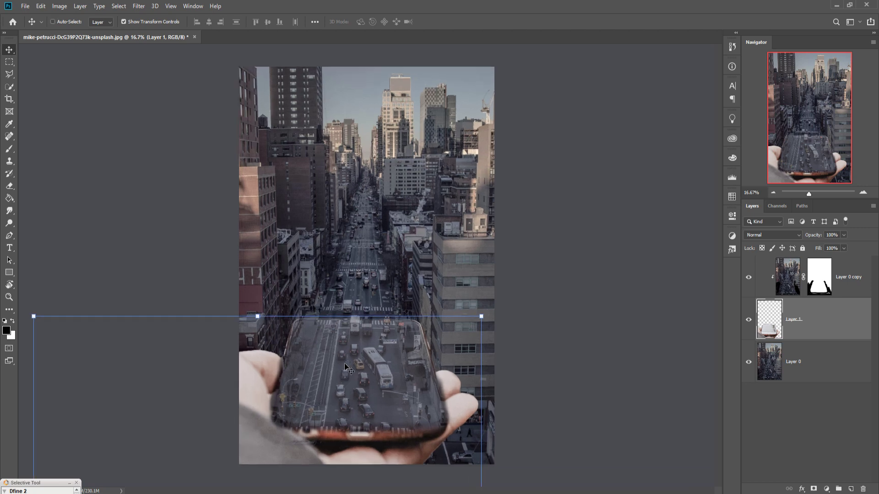
click(829, 277)
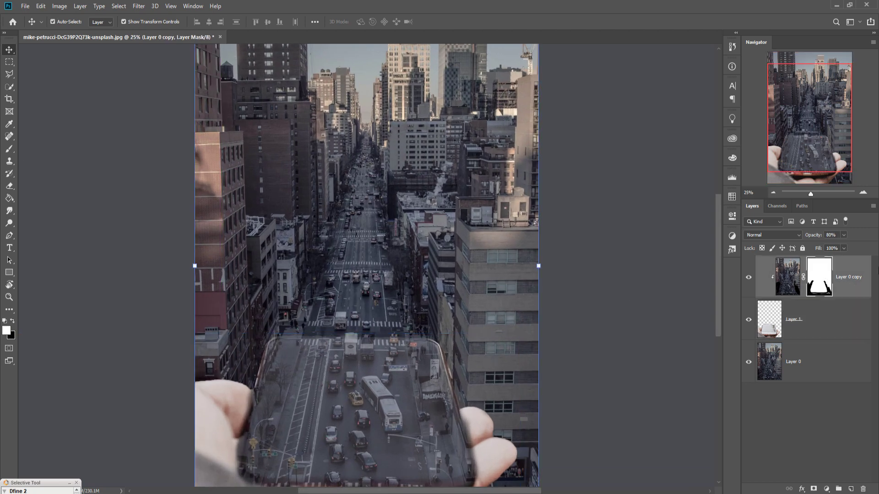
drag(845, 247, 836, 249)
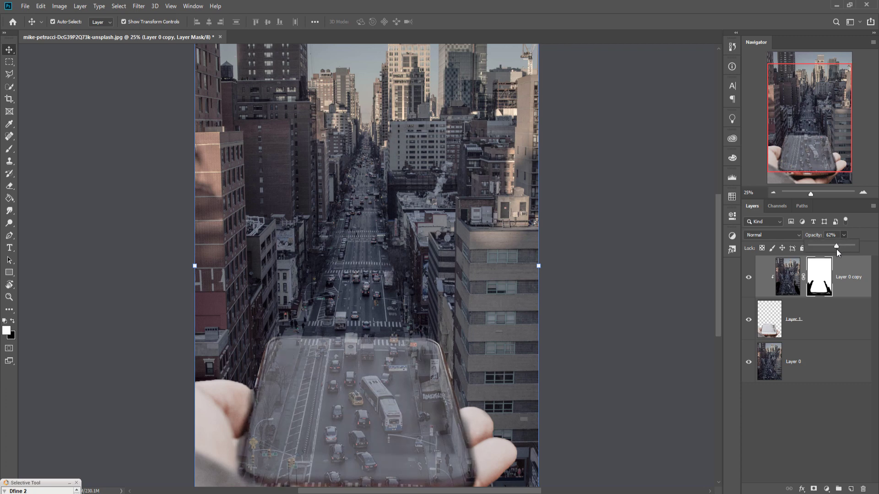
Step: Paint black on the mask to reveal the phone's right, bottom, top-left and left edges
click(9, 149)
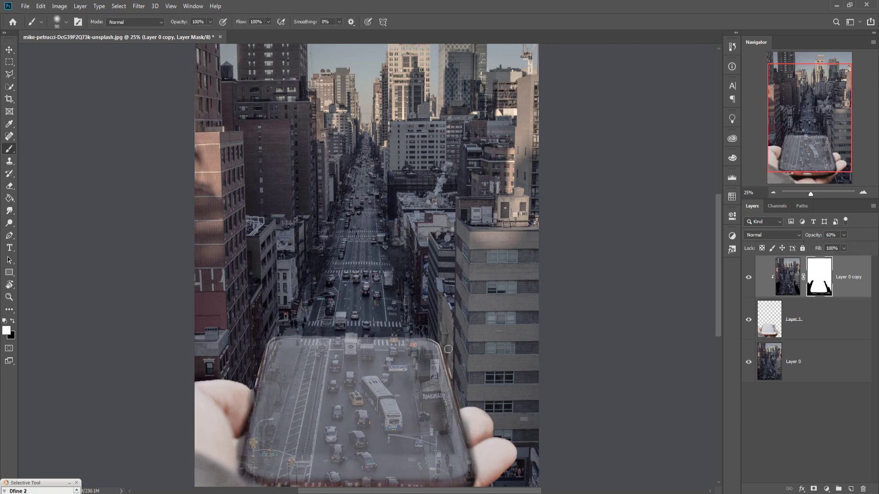
click(13, 322)
drag(438, 349, 468, 472)
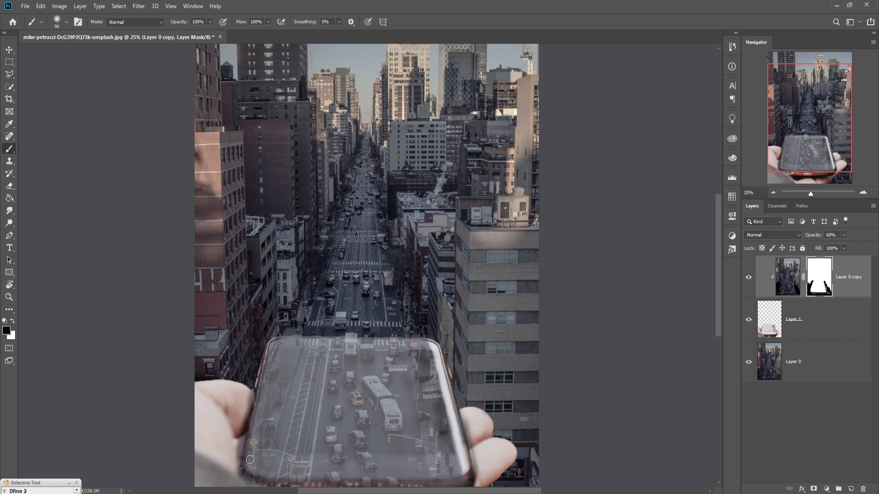
mouse_move(250, 460)
mouse_down()
mouse_move(466, 463)
mouse_move(336, 476)
mouse_move(245, 470)
mouse_up()
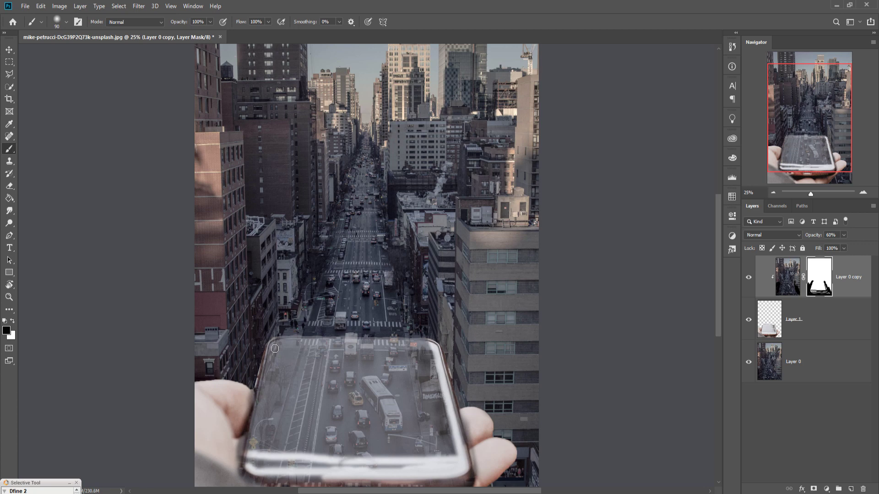
mouse_move(275, 348)
mouse_down()
mouse_move(257, 459)
mouse_move(257, 389)
mouse_move(237, 462)
mouse_move(242, 449)
mouse_up()
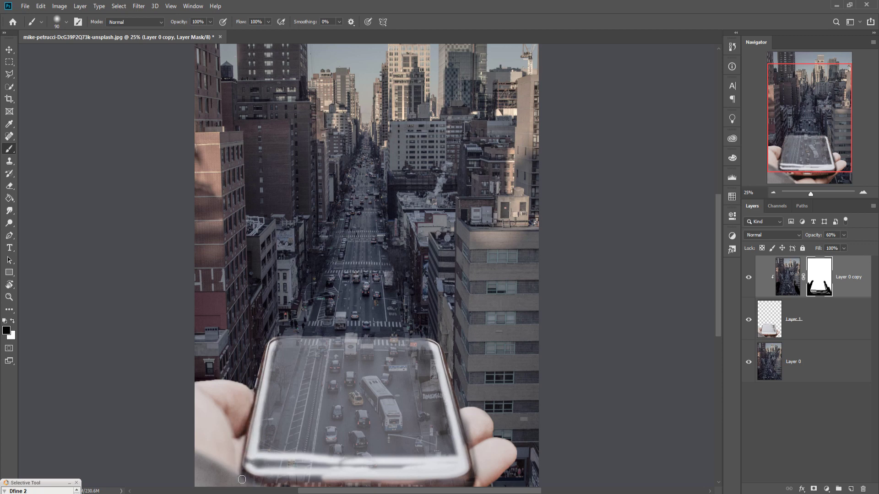
drag(242, 480, 255, 485)
drag(247, 453, 261, 389)
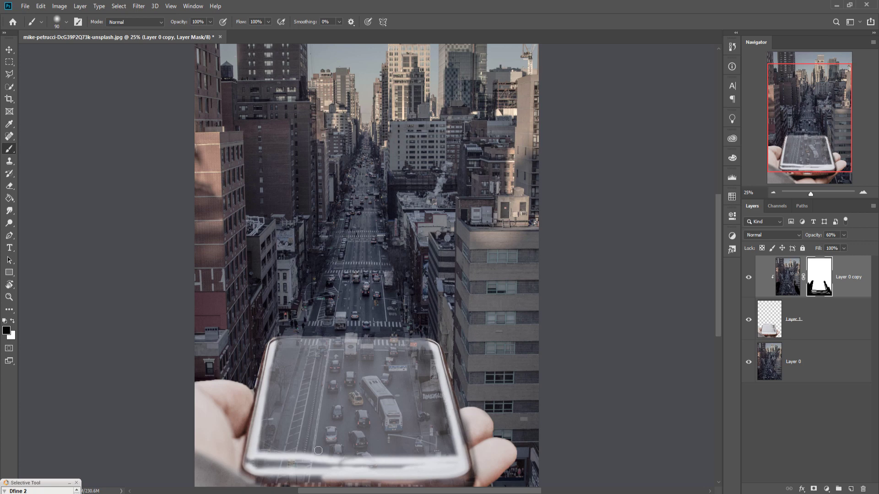
Step: Reveal the white bottom bezel and home button through the city
mouse_move(257, 468)
mouse_down()
mouse_move(409, 476)
mouse_move(390, 471)
mouse_up()
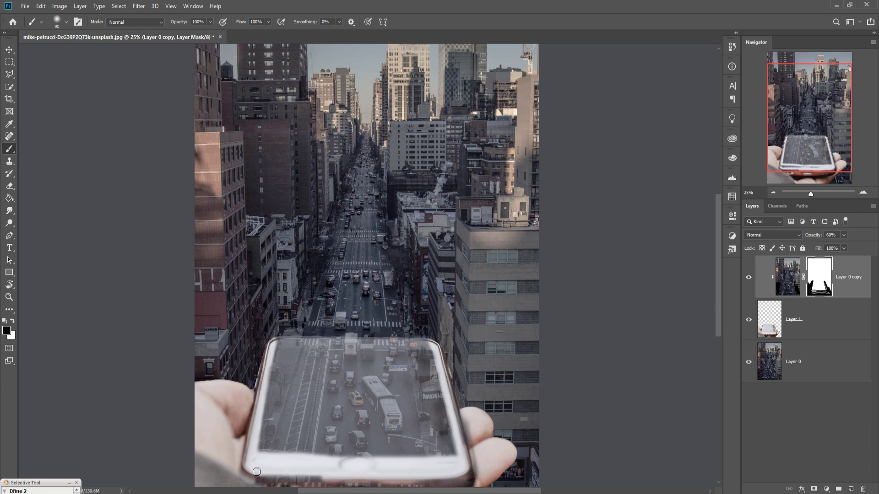
drag(319, 462, 463, 464)
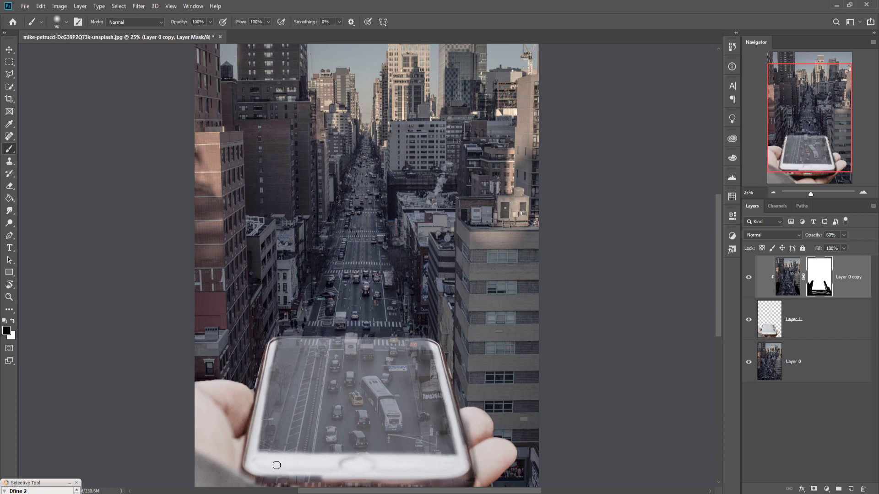
mouse_move(324, 473)
mouse_down()
mouse_move(265, 480)
mouse_move(295, 481)
mouse_up()
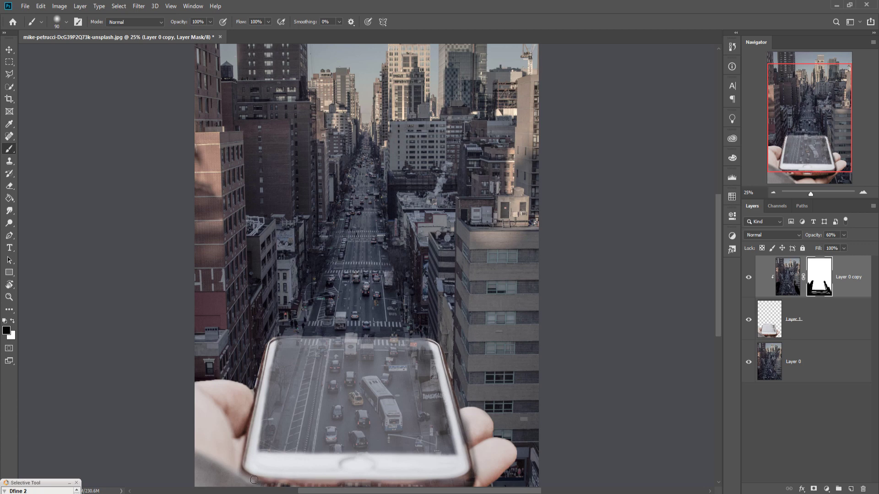
drag(391, 484, 451, 484)
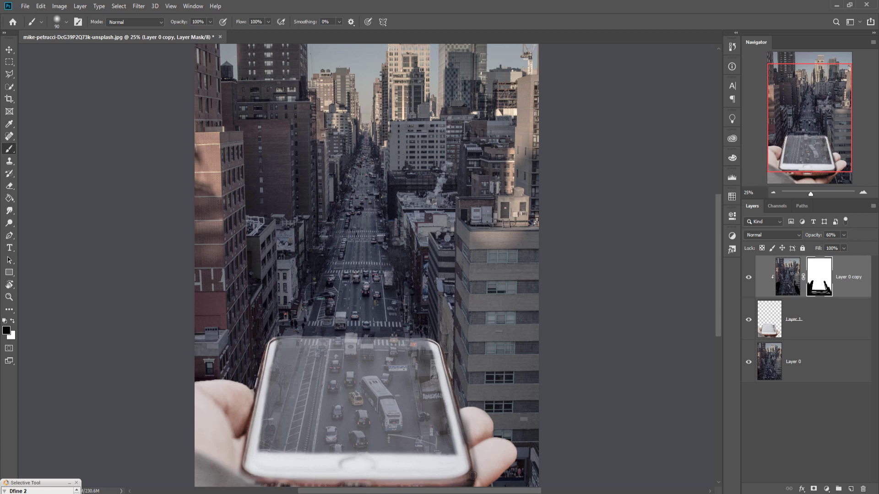
Step: Hide the city at the bottom-right corner, then restore the city layer to 100% opacity
key(ctrl+minus)
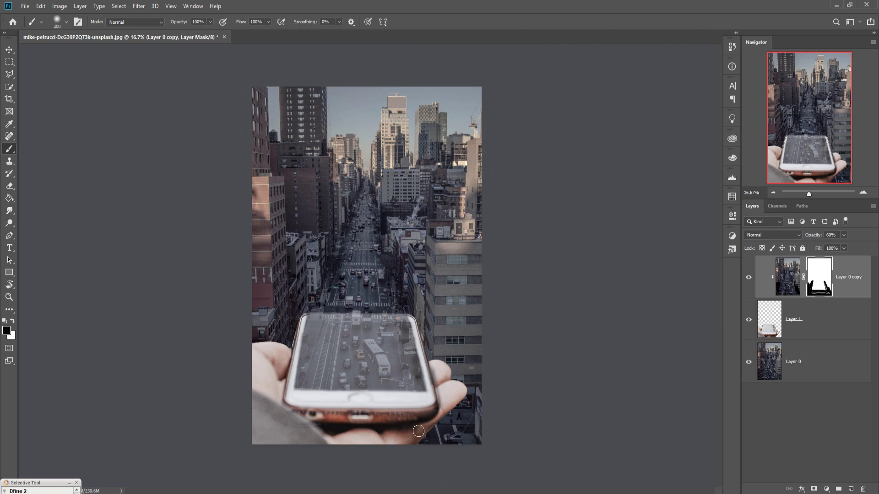
key(bracketright)
key(bracketright)
key(bracketright)
click(251, 432)
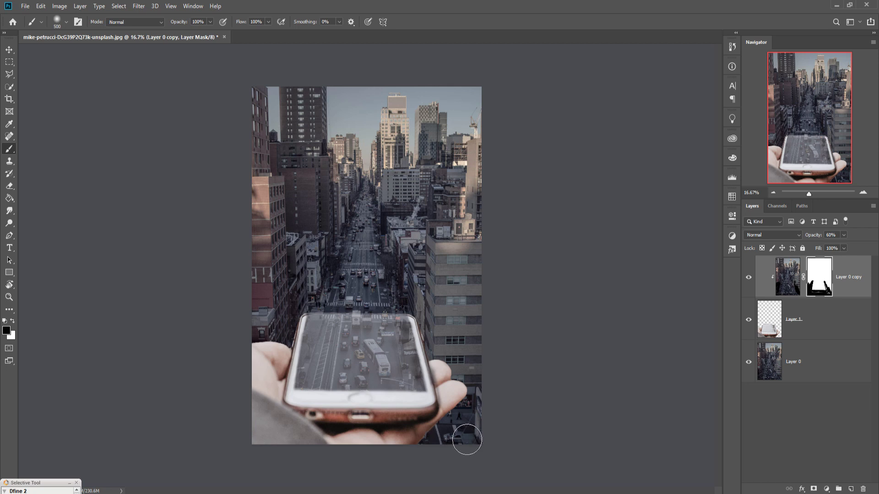
key(bracketleft)
key(bracketleft)
key(bracketleft)
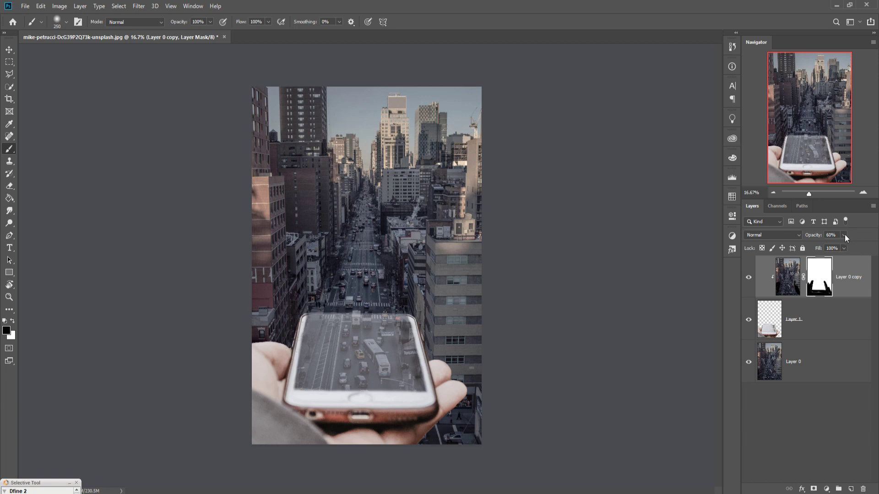
drag(845, 247, 877, 247)
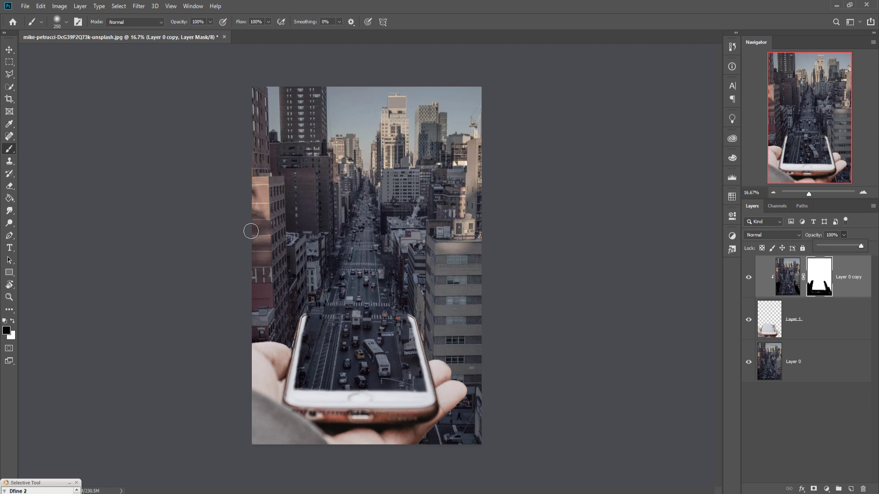
Step: Paint white on the street mask so the city covers the left and bottom bezel
click(9, 50)
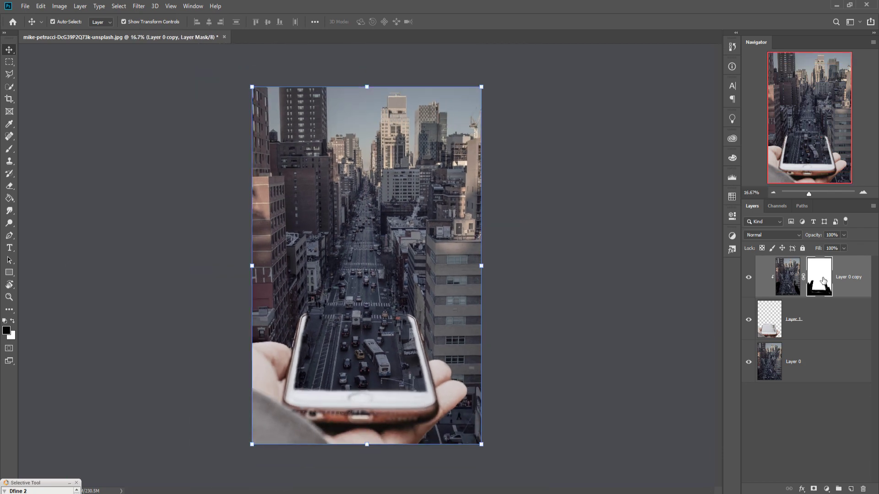
click(14, 321)
click(9, 148)
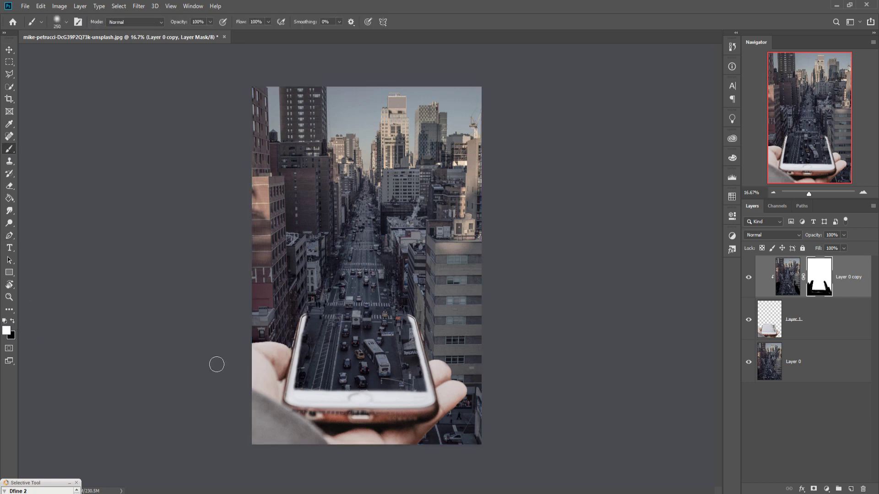
drag(317, 331, 319, 328)
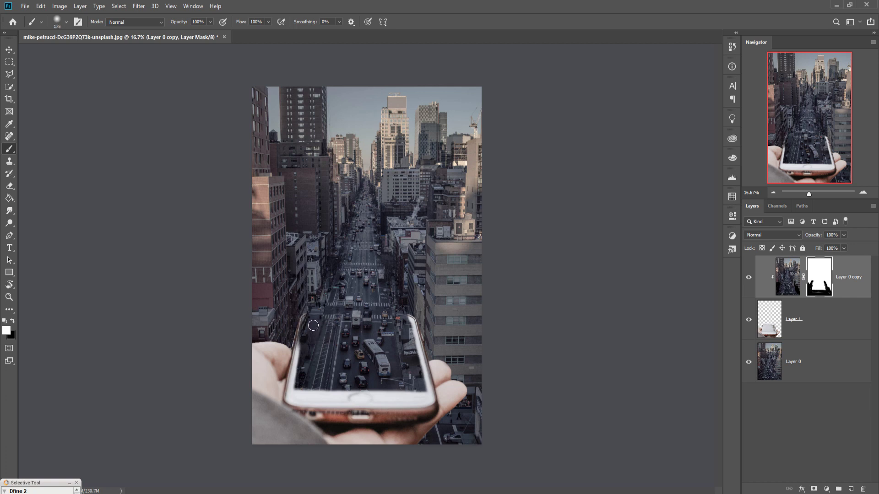
mouse_move(309, 346)
mouse_down()
mouse_move(302, 407)
mouse_move(416, 406)
mouse_move(302, 405)
mouse_up()
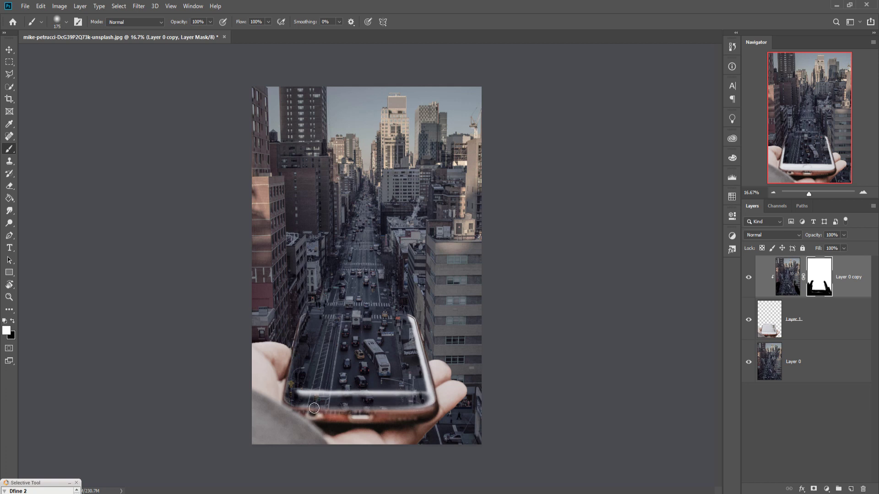
mouse_move(384, 408)
mouse_down()
mouse_move(375, 409)
mouse_move(437, 405)
mouse_move(414, 411)
mouse_move(415, 337)
mouse_move(428, 377)
mouse_move(305, 394)
mouse_move(326, 399)
mouse_up()
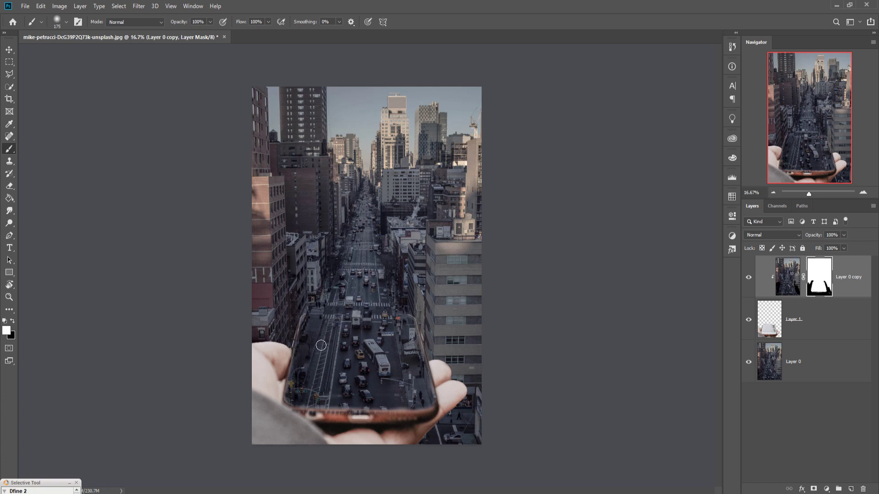
Step: Return to the Move tool and select Layer 0
click(9, 49)
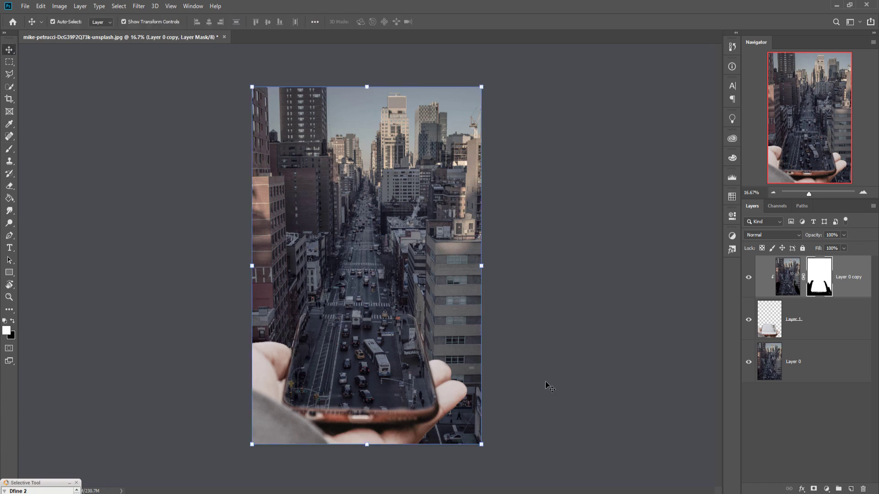
click(828, 324)
click(815, 362)
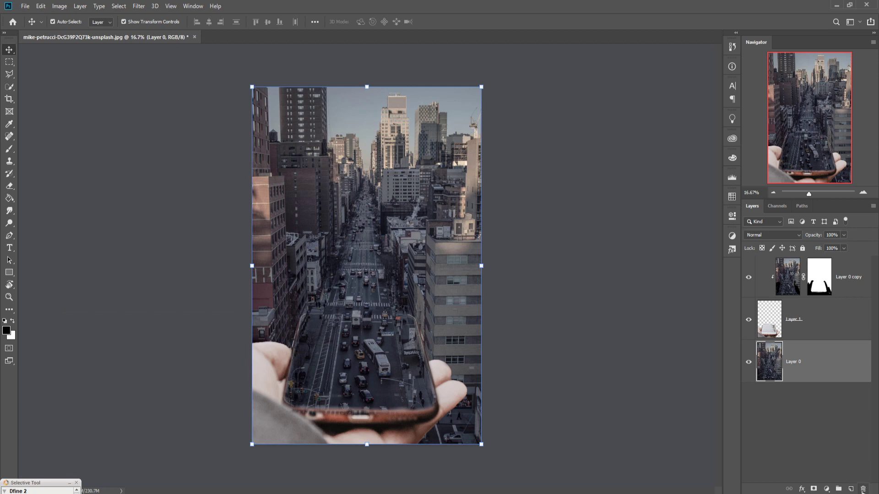
Step: On a new layer, paint soft dark shadows along the phone's right and upper-left edges
click(850, 489)
click(9, 149)
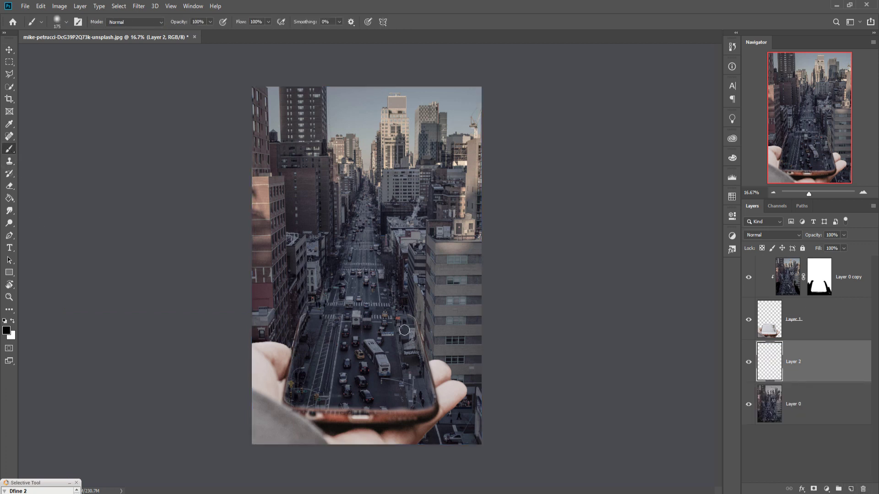
key(bracketright)
key(bracketright)
key(bracketright)
key(bracketright)
key(bracketright)
key(bracketright)
key(bracketright)
drag(430, 358, 469, 435)
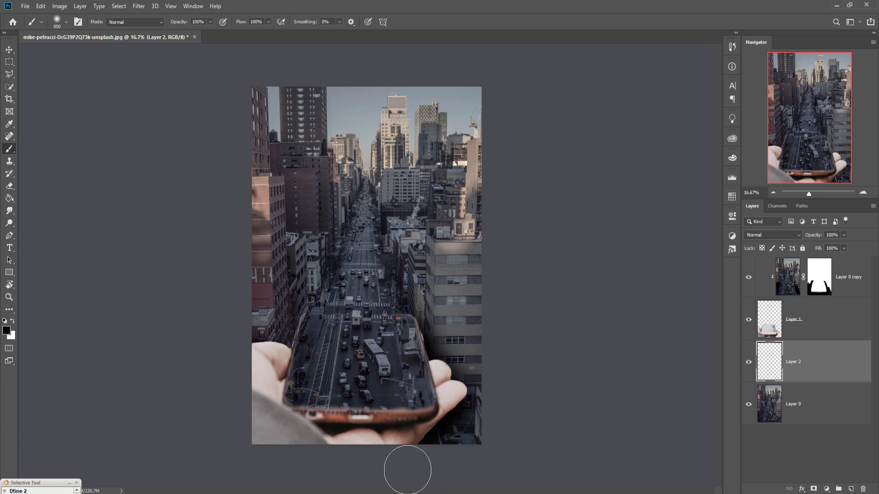
mouse_move(284, 312)
mouse_down()
mouse_move(309, 339)
mouse_move(277, 327)
mouse_up()
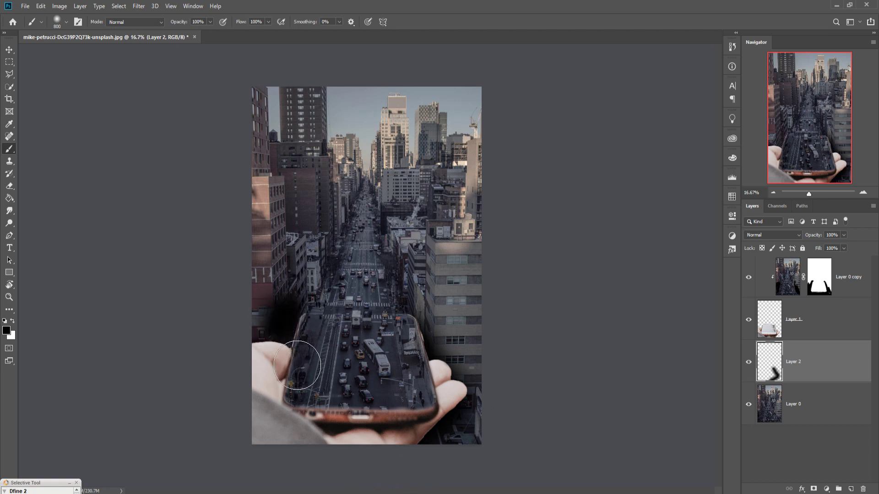
key(ctrl+z)
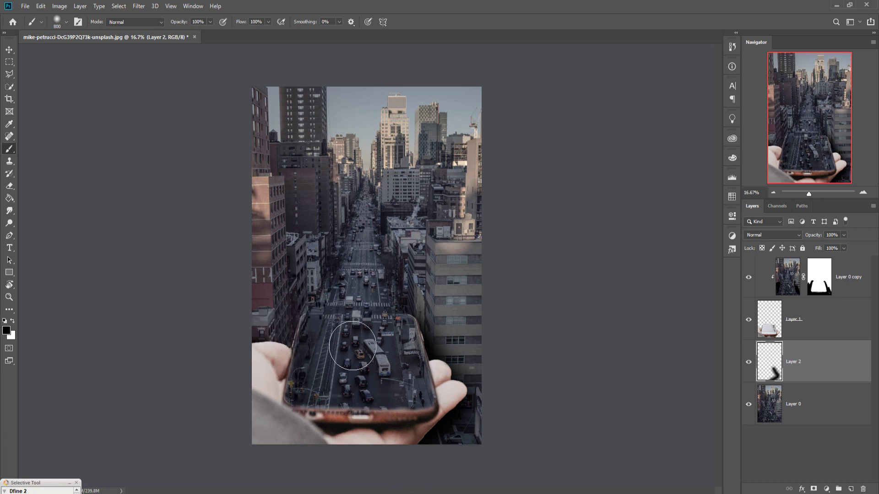
drag(325, 370, 273, 331)
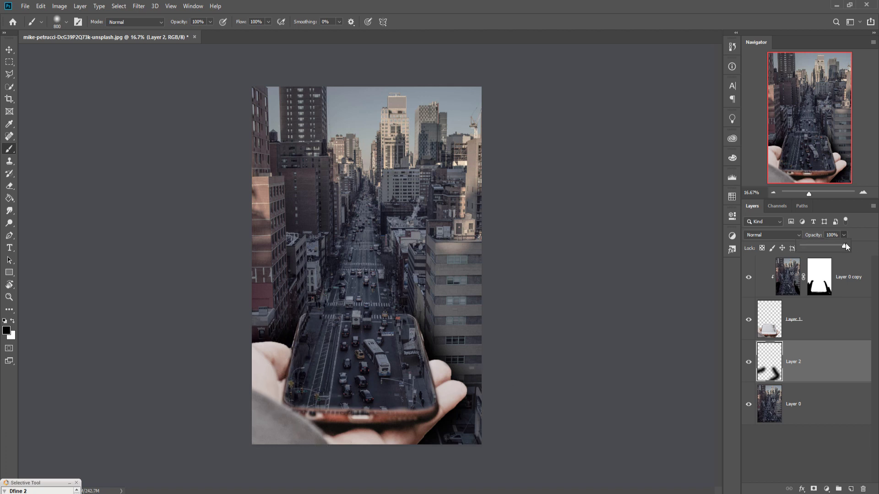
Step: Set the shadow layer to 50% opacity and select the Layer 0 copy layer
drag(839, 248, 824, 255)
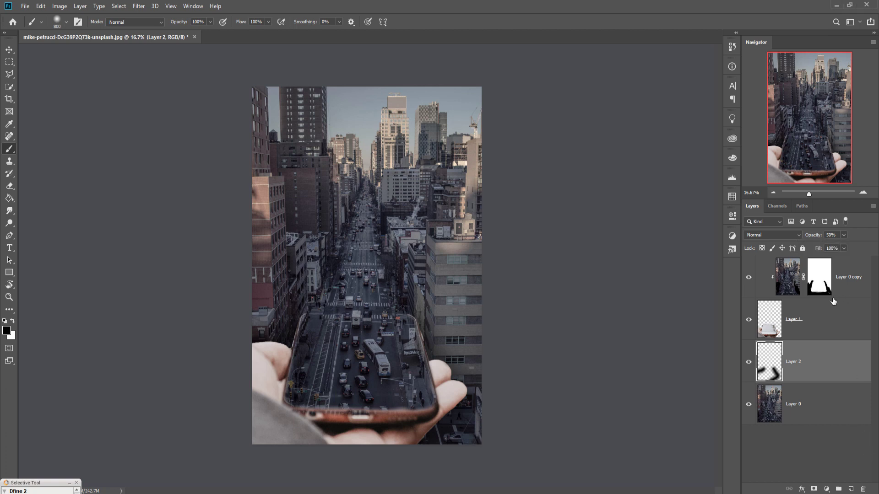
click(9, 51)
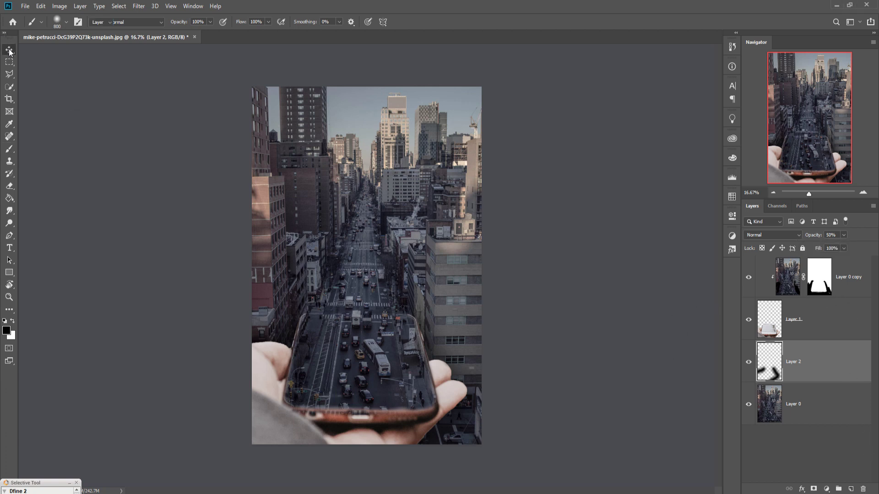
click(860, 281)
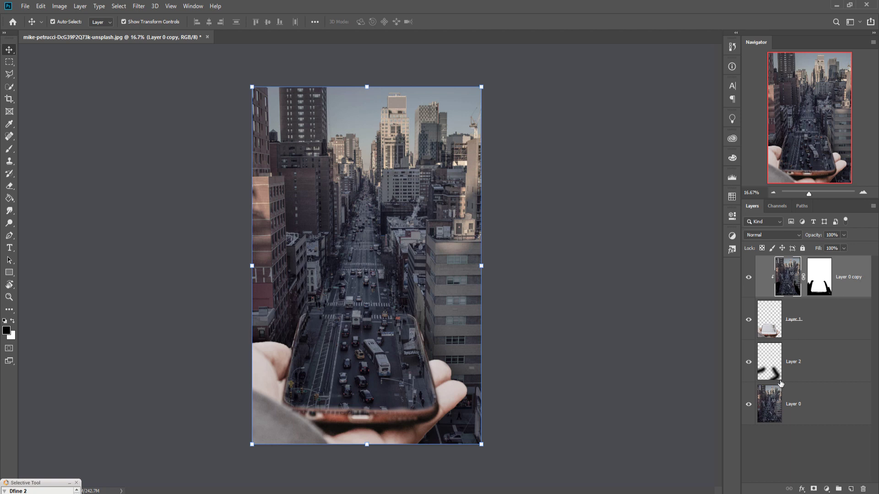
Step: Boost Layer 1's contrast in Camera Raw, then reselect the Layer 0 copy layer
click(774, 321)
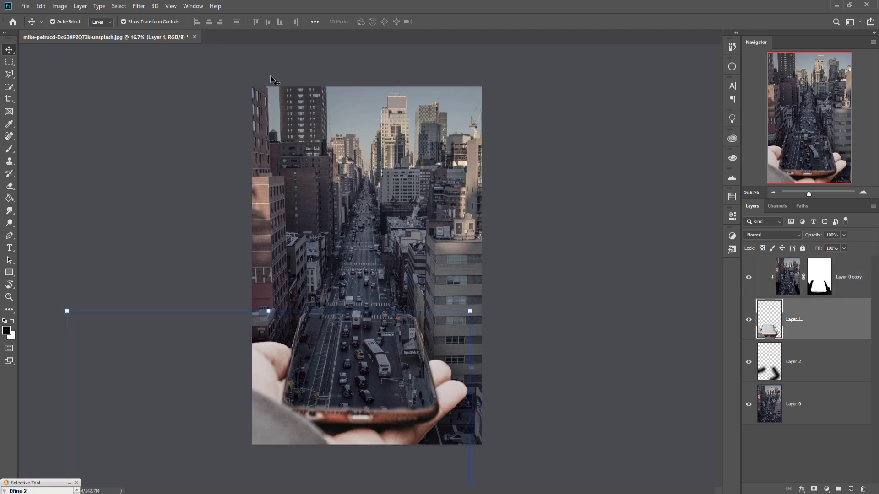
click(143, 6)
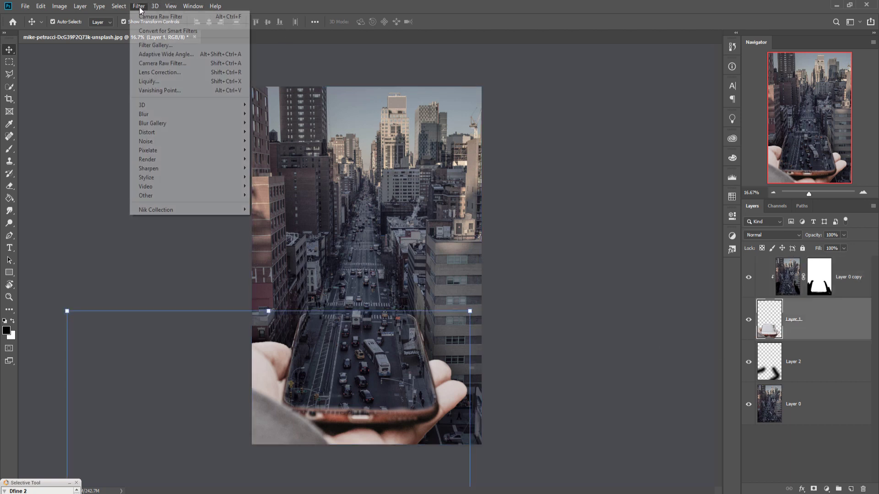
click(154, 65)
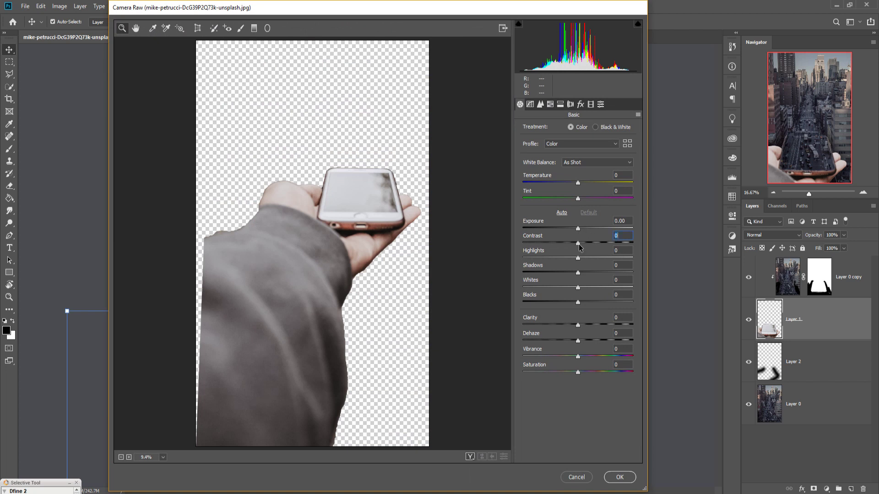
mouse_move(579, 244)
mouse_down()
mouse_move(614, 243)
mouse_move(587, 244)
mouse_up()
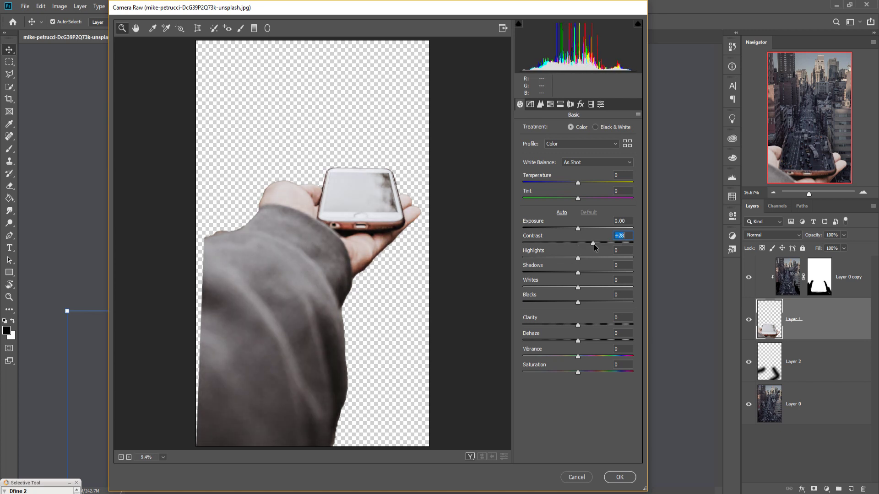
click(621, 478)
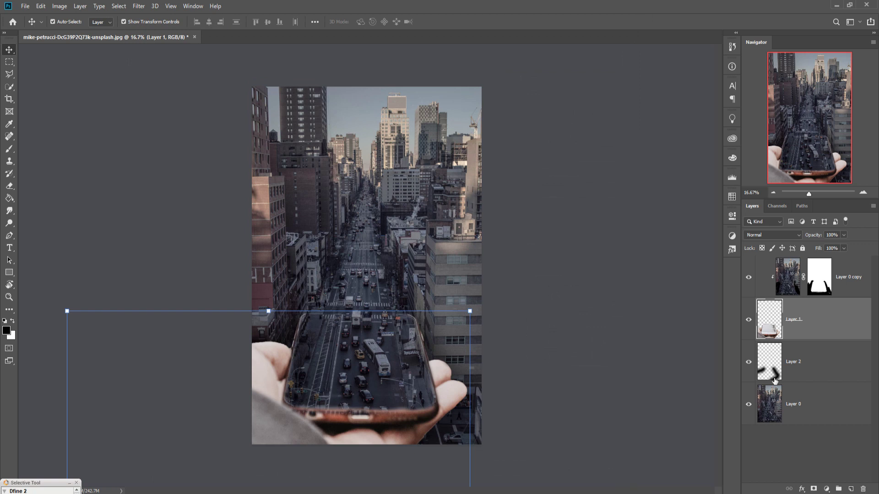
click(842, 285)
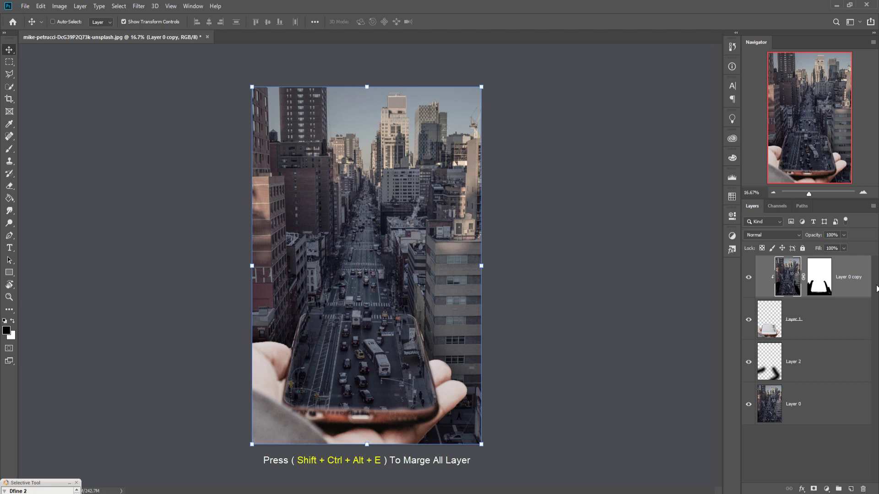
Step: Stamp all visible layers into a new layer and grade it: temperature −10, saturation +8
key(shift+ctrl+alt+e)
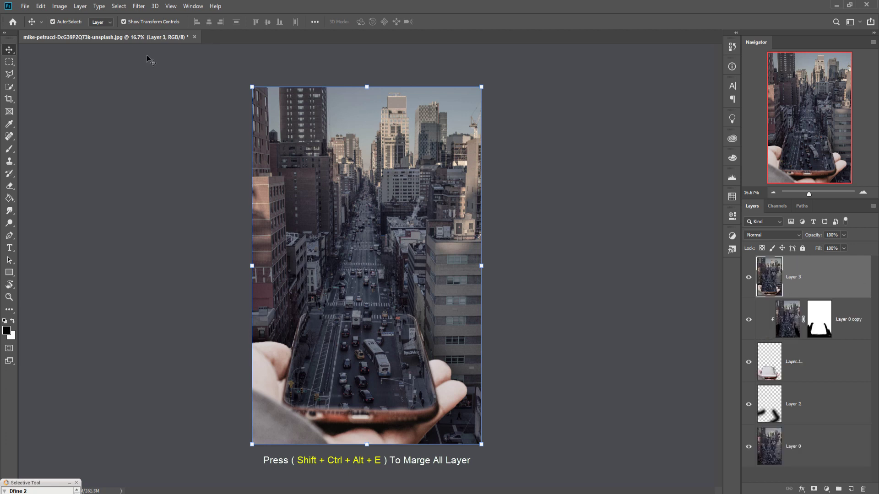
click(140, 7)
click(156, 55)
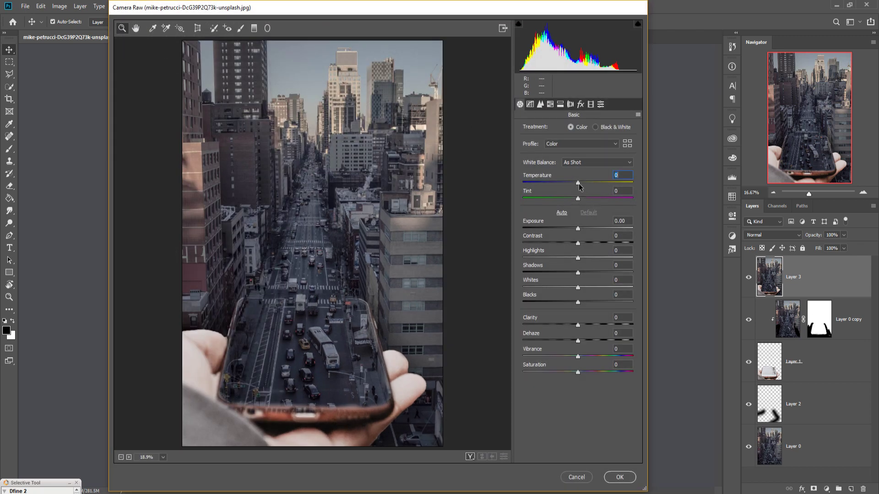
drag(578, 183, 574, 190)
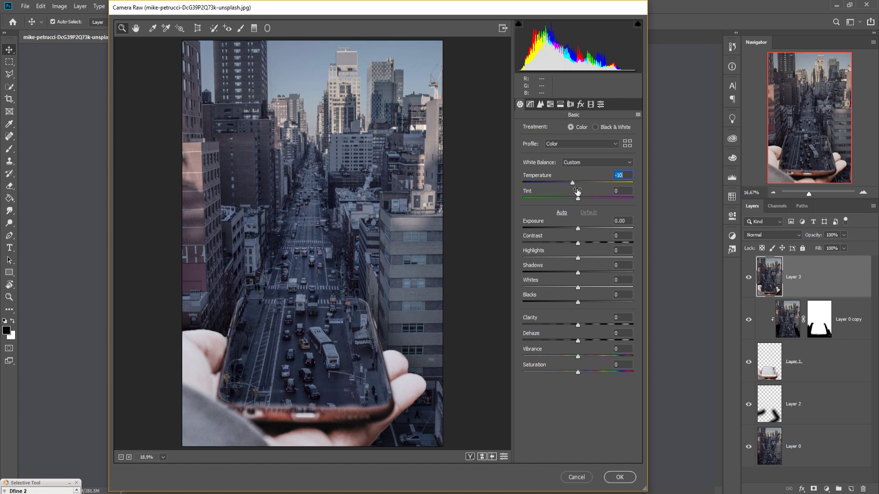
drag(580, 372, 582, 372)
Step: Set Camera Raw sharpening to 87 and apply the grade to Layer 3
click(540, 104)
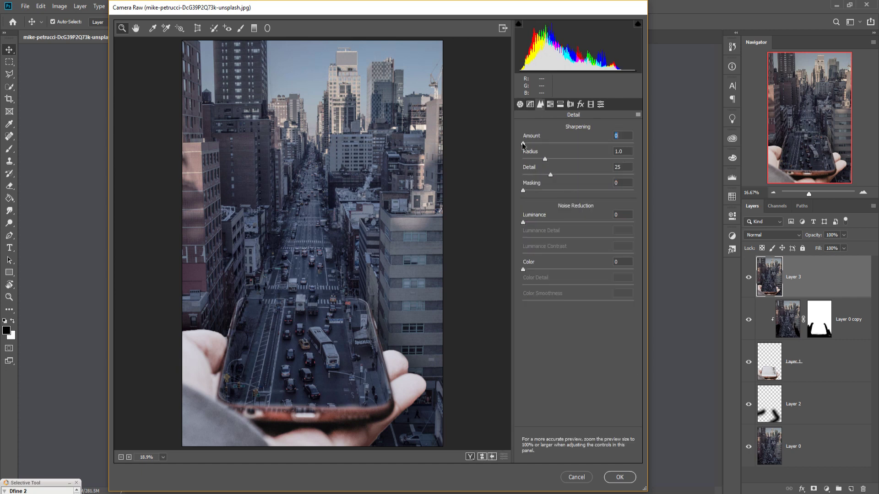
drag(523, 143, 581, 144)
click(580, 104)
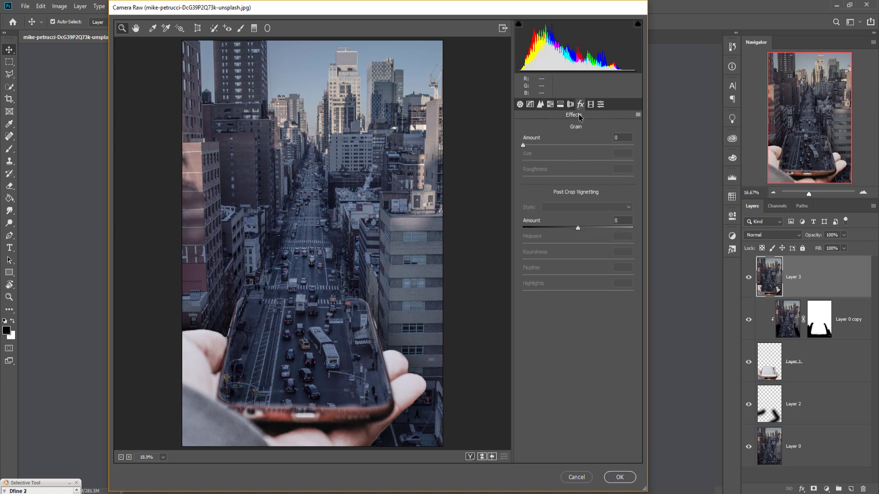
click(520, 104)
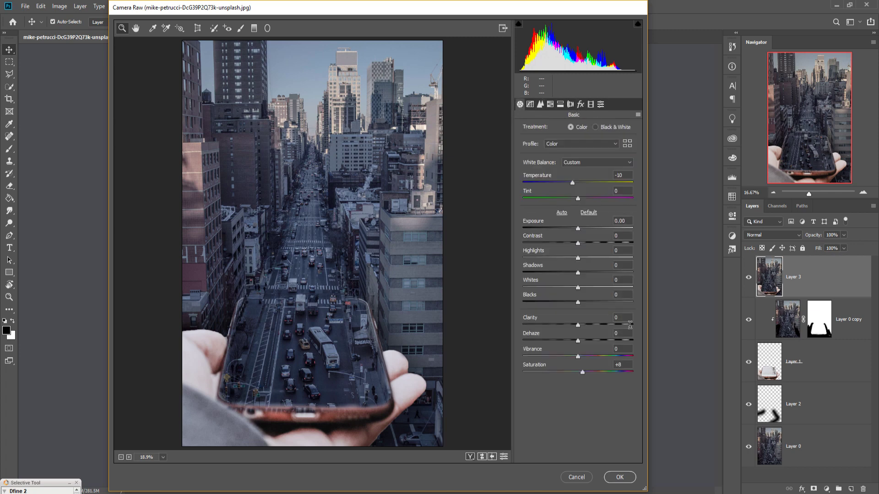
click(620, 477)
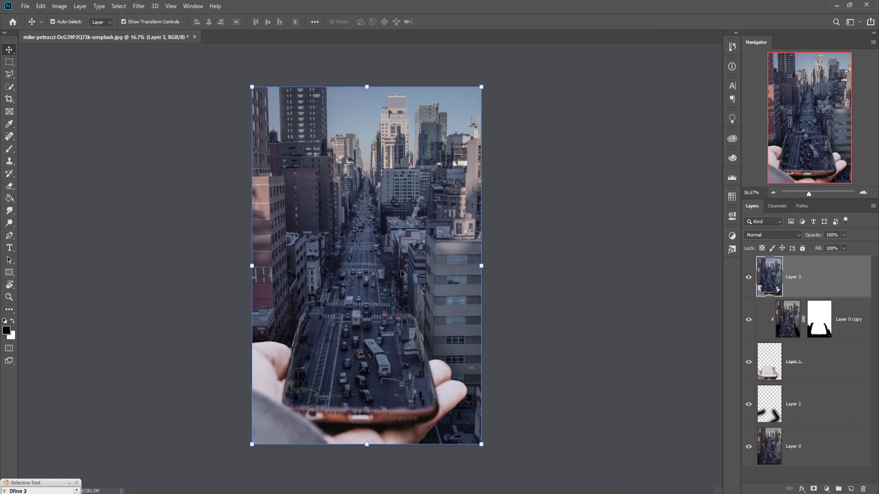
click(155, 140)
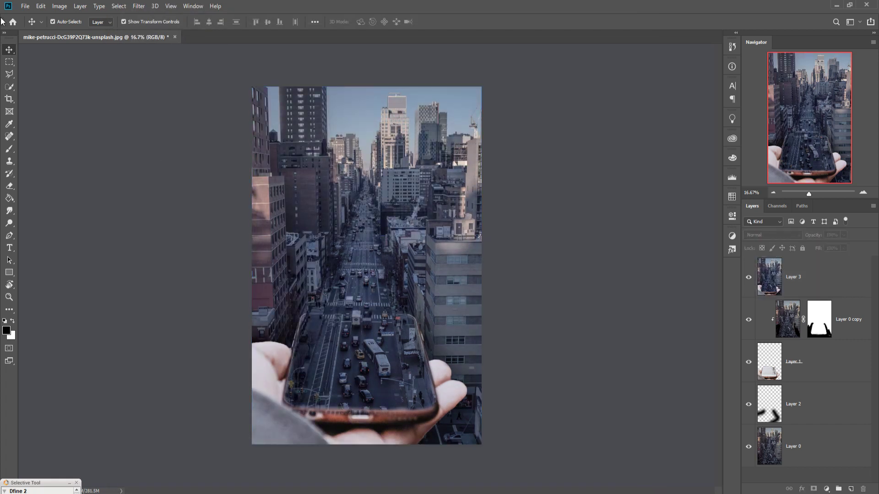
Step: Select the merged Layer 3 and launch Color Efex Pro 4 from the Nik Collection
click(26, 6)
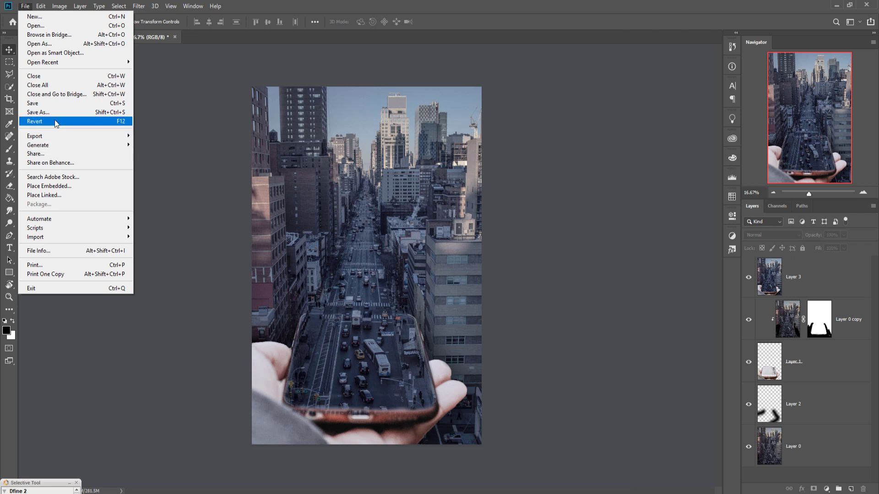
mouse_move(41, 218)
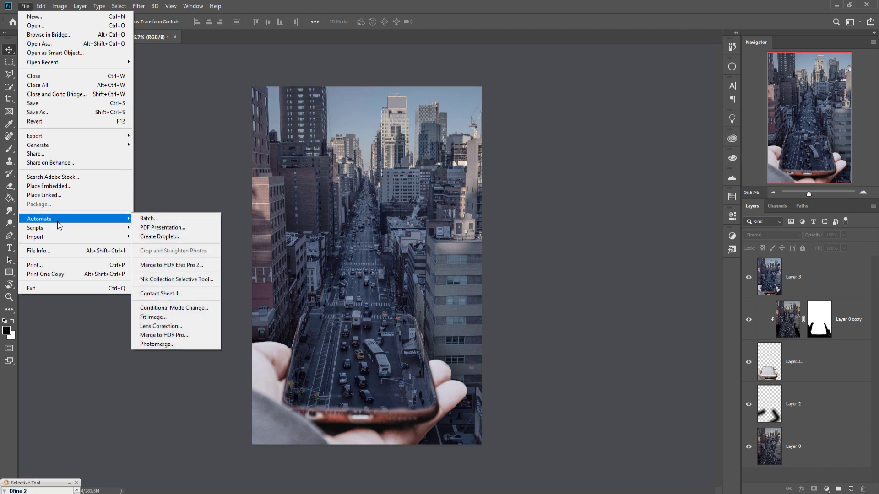
click(664, 232)
click(823, 278)
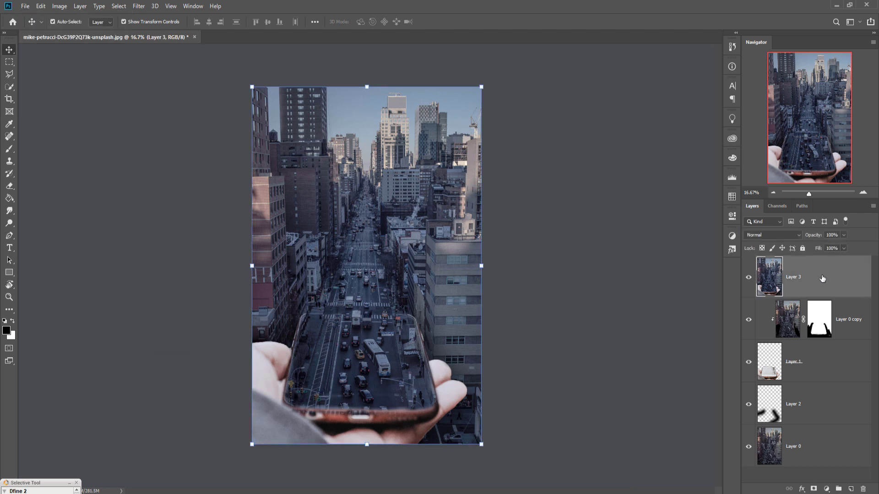
click(139, 6)
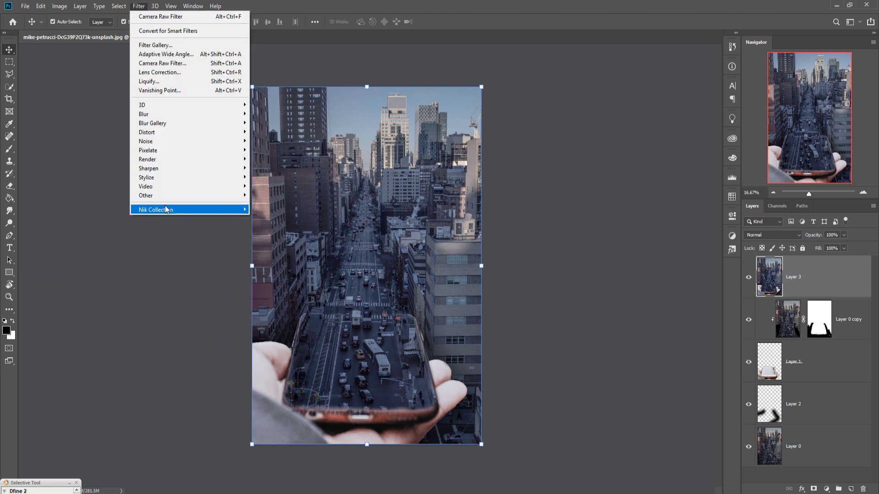
mouse_move(155, 210)
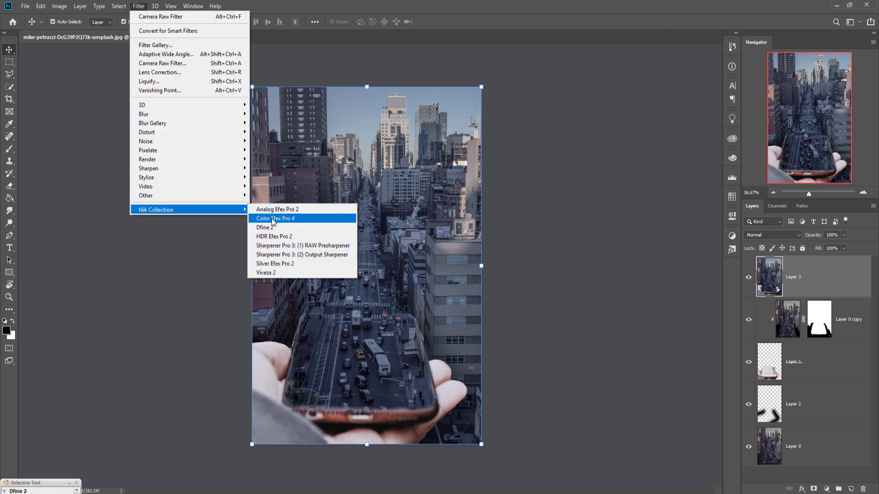
click(273, 218)
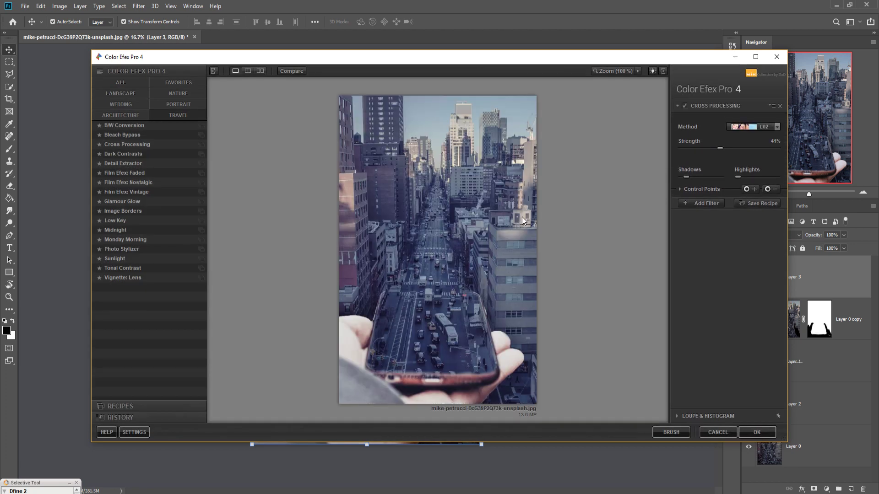
Step: Apply Cross Processing with shadows near 20%, then add a Warming Filter (85) photo filter
mouse_move(685, 177)
drag(693, 178, 681, 178)
drag(723, 149, 733, 149)
drag(681, 177, 694, 180)
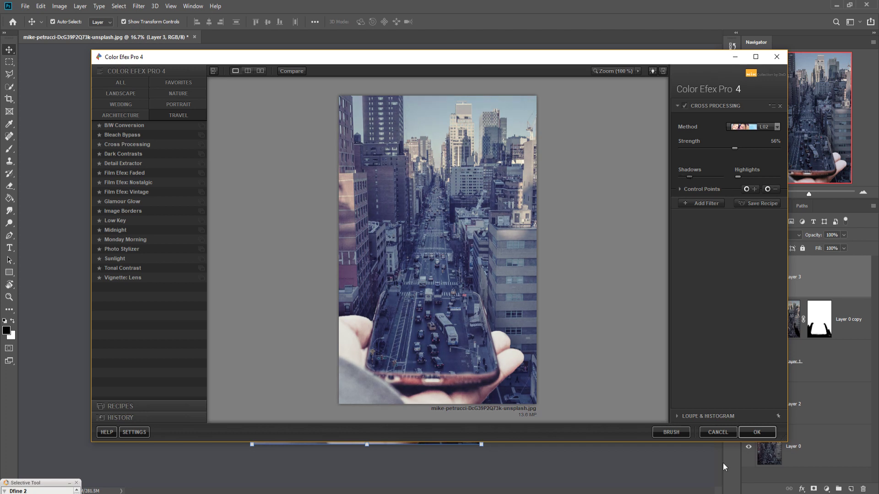
click(756, 432)
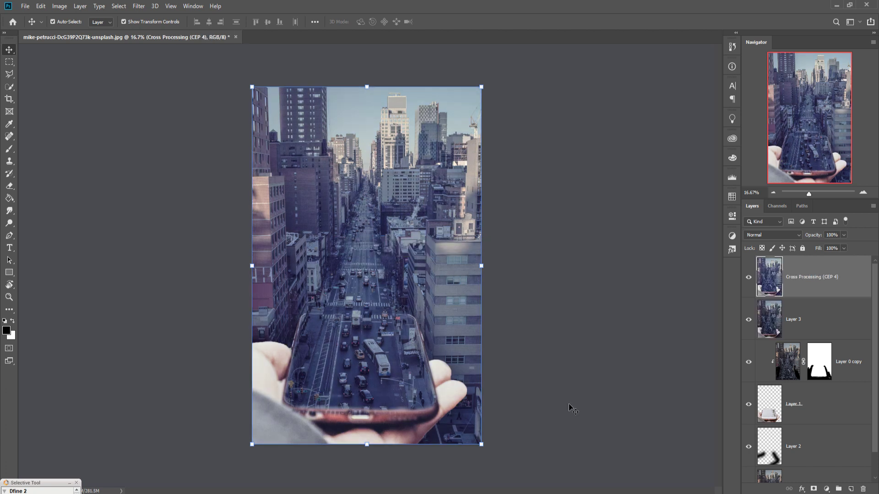
click(827, 490)
click(819, 425)
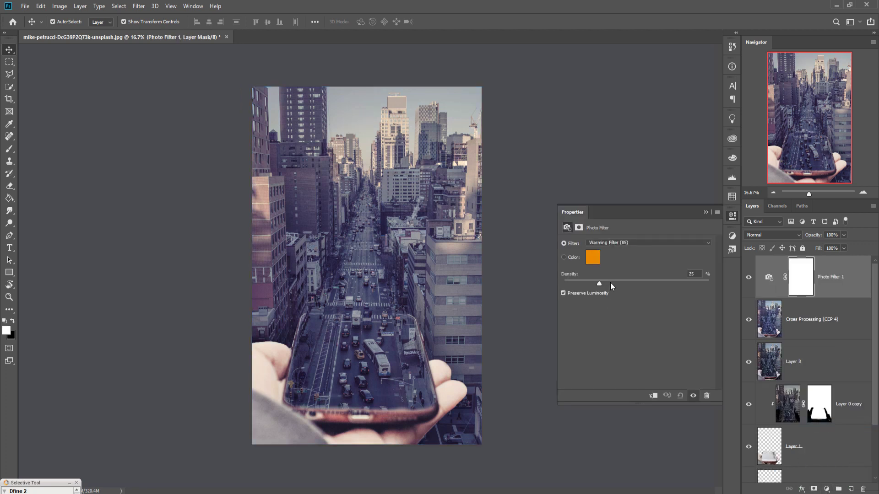
Step: Close the Photo Filter properties, select Photo Filter 1, and stamp everything into Layer 4
click(704, 211)
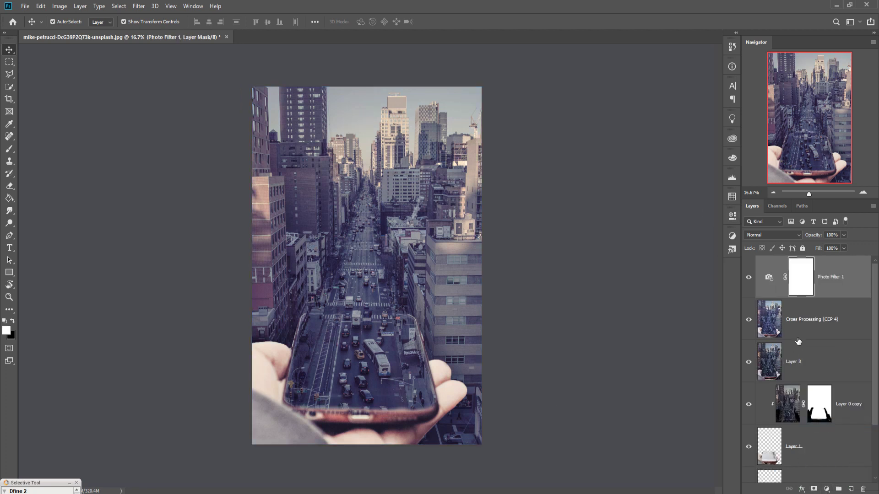
click(840, 279)
key(ctrl)
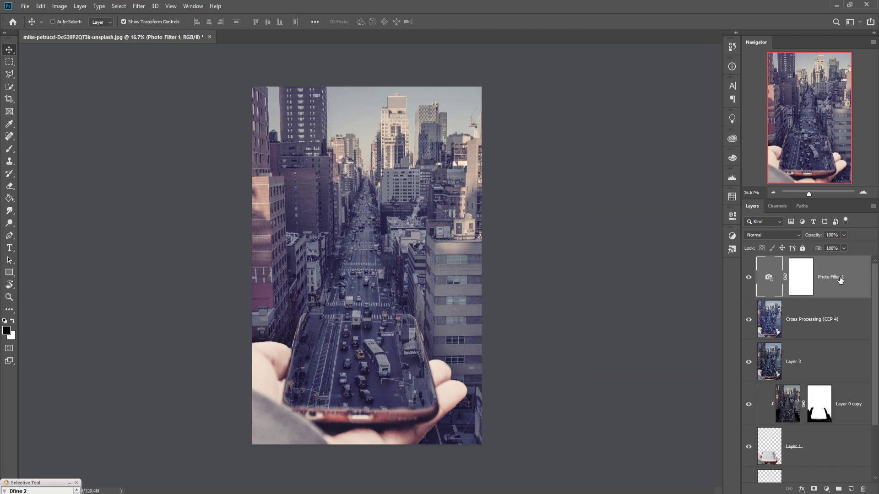
key(ctrl+shift+alt+e)
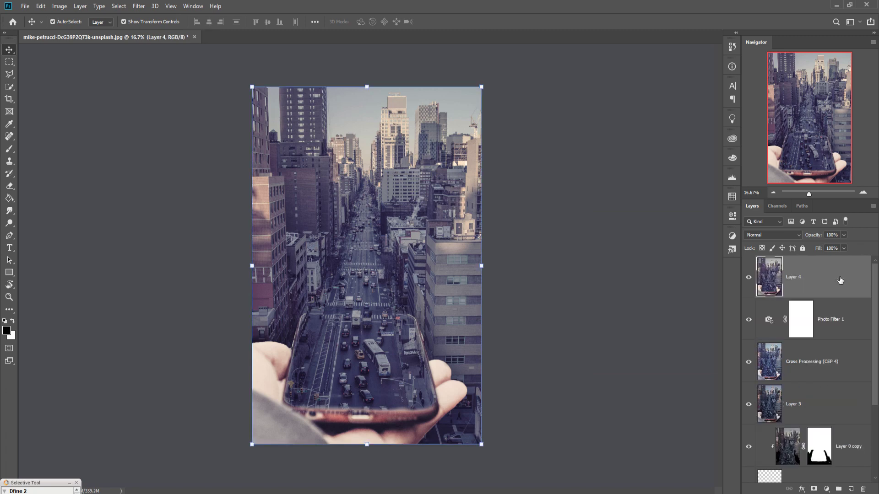